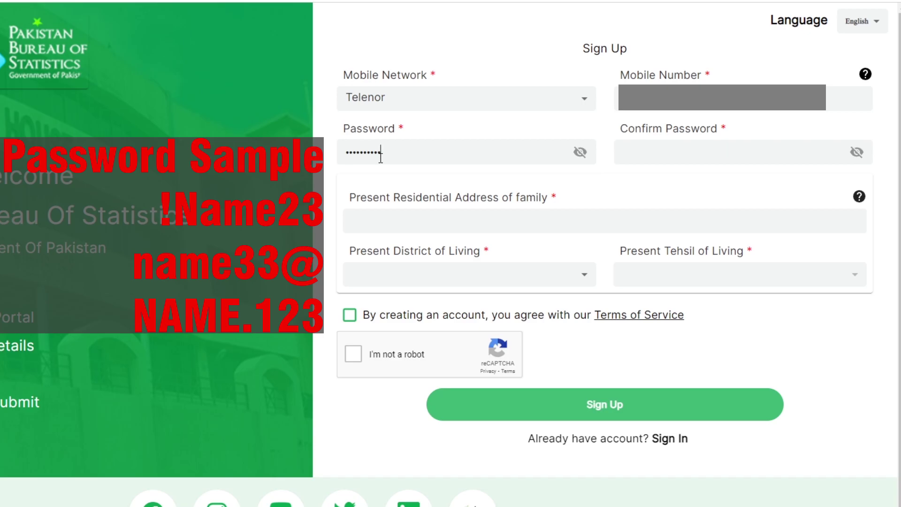
Re-enter the account password to confirm it, then fill in the family's residential address.
{"action": "left_click", "coordinate": [656, 149]}
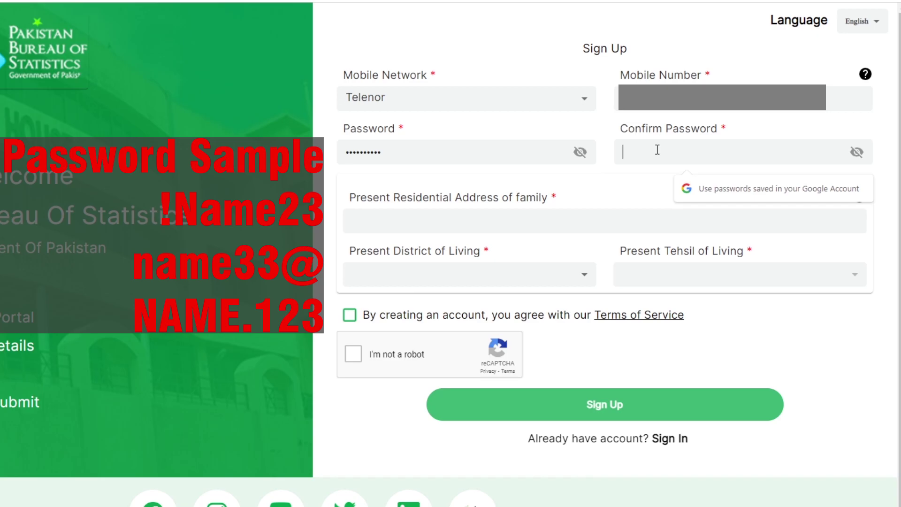
{"action": "left_click", "coordinate": [409, 217]}
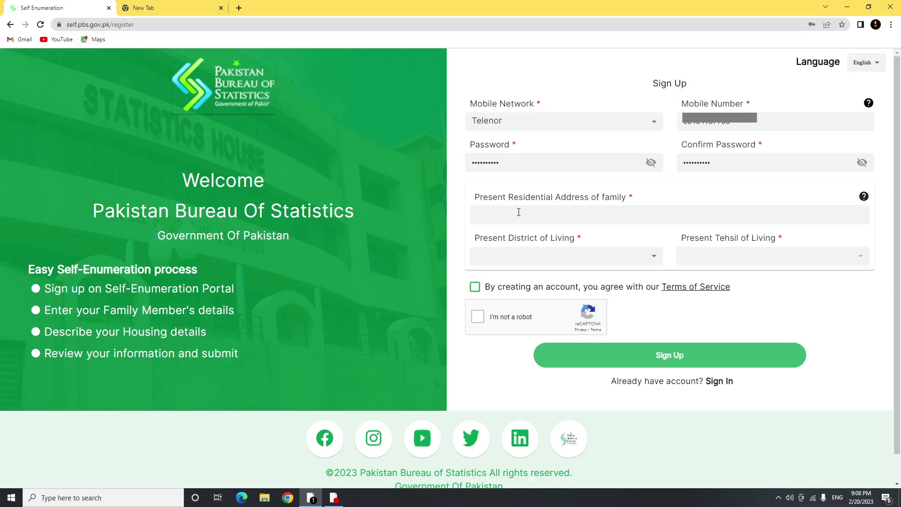
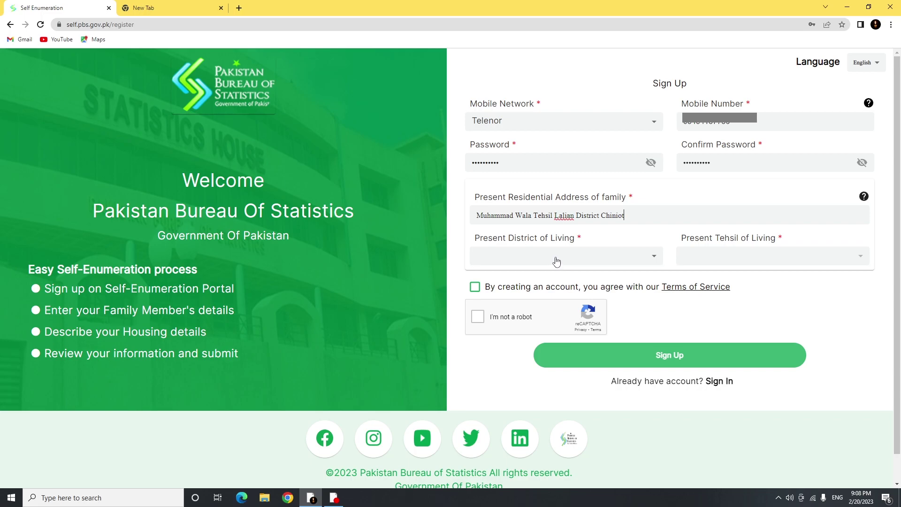
Choose CHINIOT DISTRICT and LALIAN TEHSIL, accept the terms of service, and start the robot check.
{"action": "left_click", "coordinate": [557, 259]}
{"action": "scroll", "coordinate": [527, 352], "scroll_direction": "down", "scroll_amount": 4}
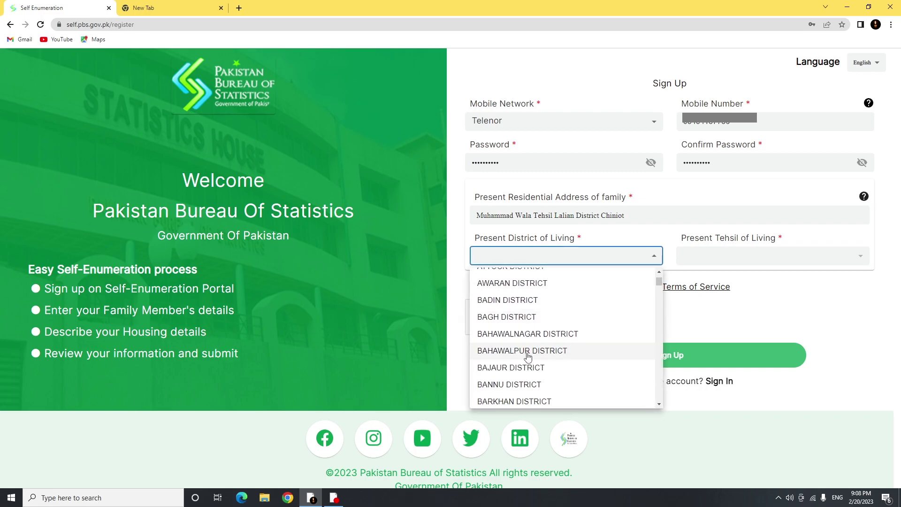
{"action": "left_click", "coordinate": [521, 400]}
{"action": "left_click", "coordinate": [733, 258]}
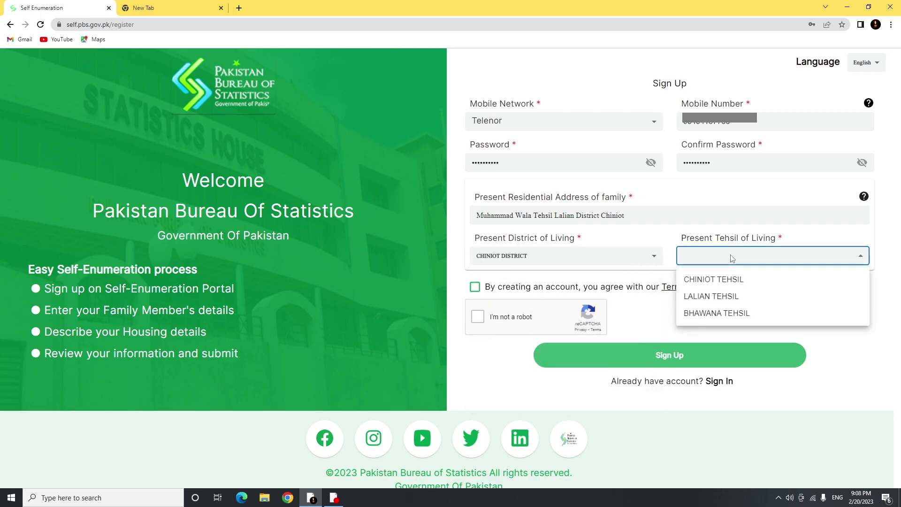
{"action": "left_click", "coordinate": [726, 297]}
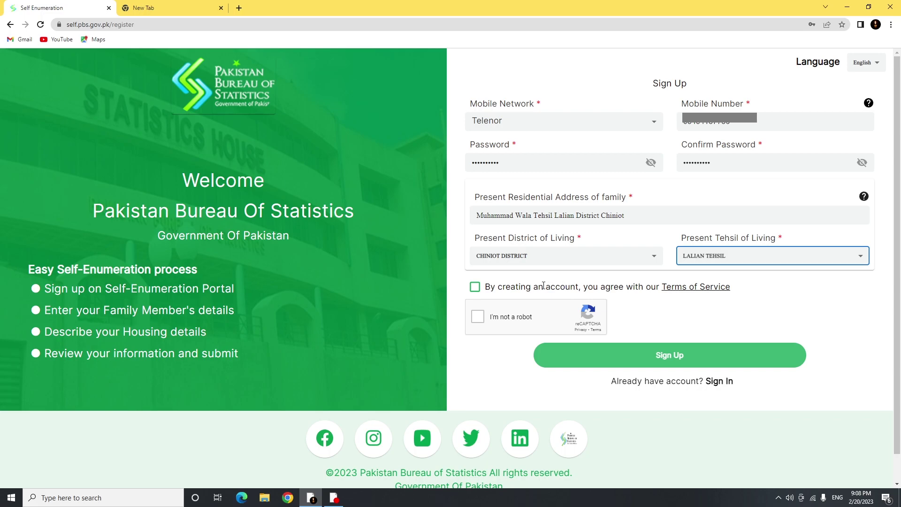
{"action": "left_click", "coordinate": [475, 287]}
{"action": "left_click", "coordinate": [478, 317]}
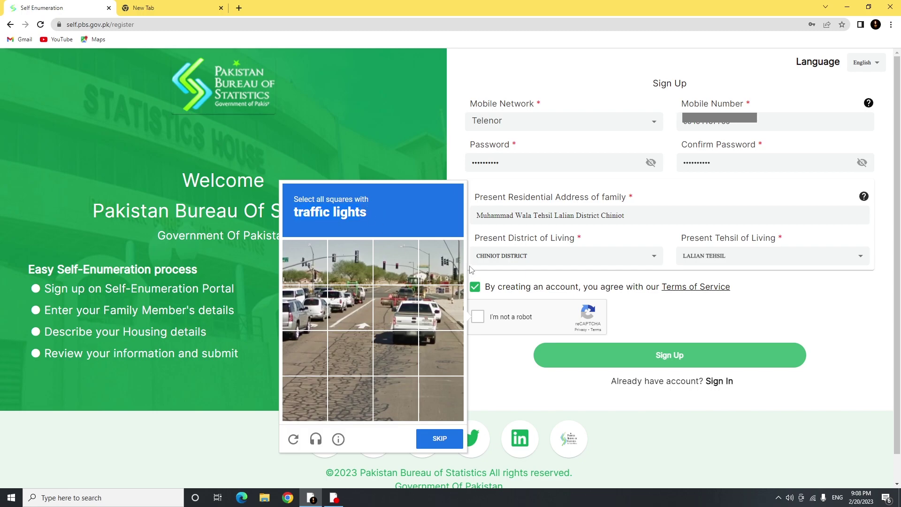
Pass the traffic-light reCAPTCHA, submit the mobile verification code, and dismiss the Success message.
{"action": "left_click", "coordinate": [439, 262]}
{"action": "left_click", "coordinate": [396, 262]}
{"action": "left_click", "coordinate": [350, 262]}
{"action": "left_click", "coordinate": [310, 264]}
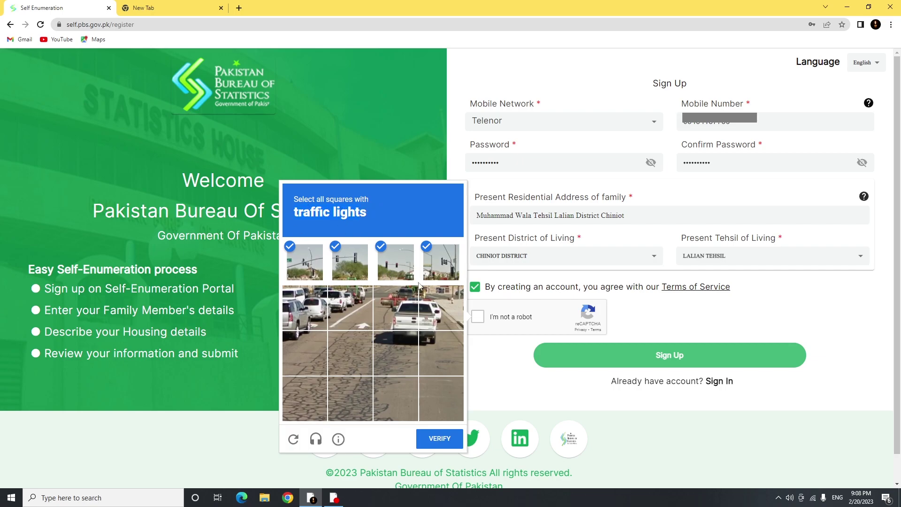
{"action": "left_click", "coordinate": [439, 438]}
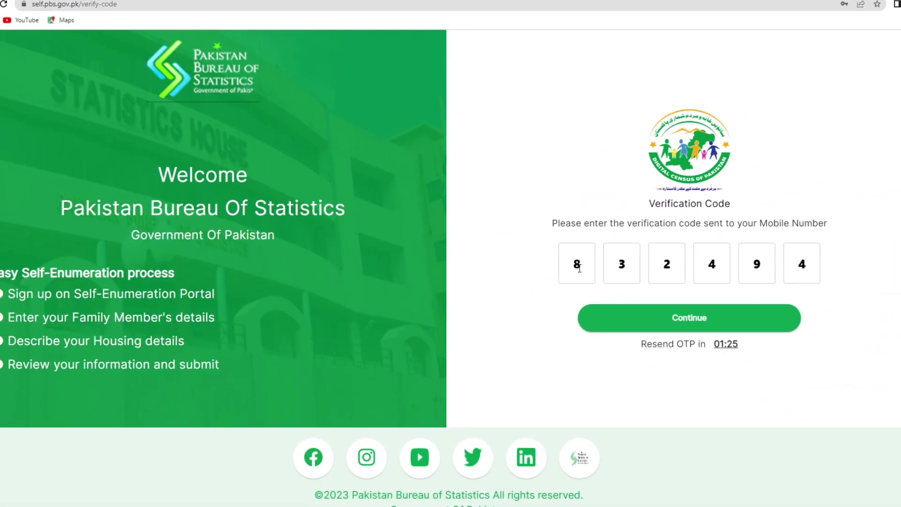
{"action": "left_click", "coordinate": [653, 318]}
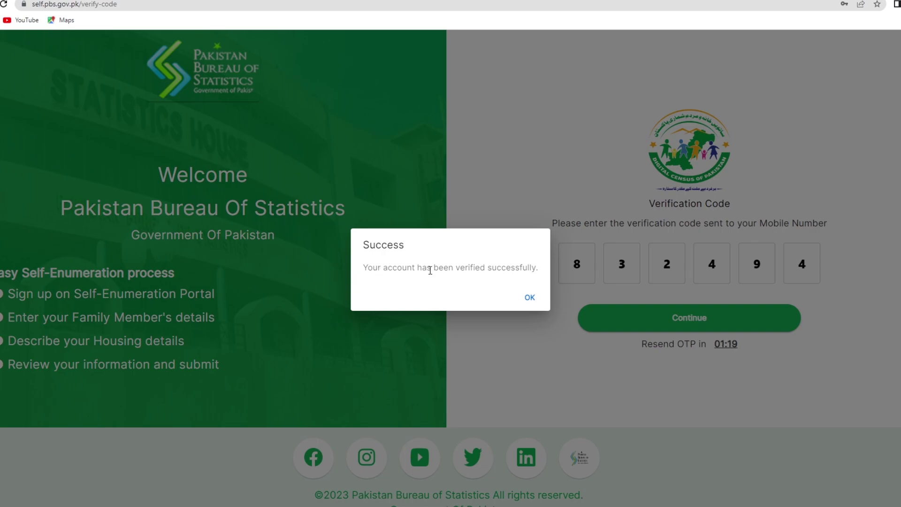
{"action": "left_click", "coordinate": [529, 299]}
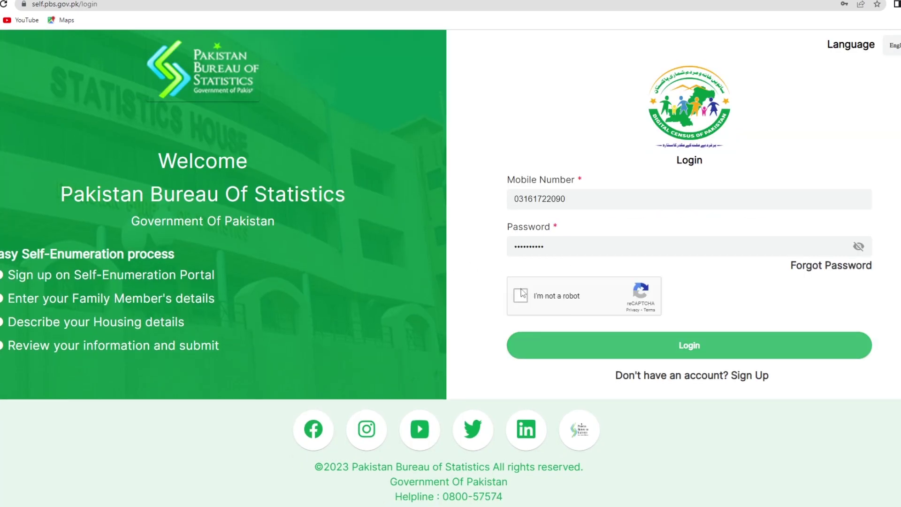
Use the saved mobile number on the login form and move to the password.
{"action": "left_click_drag", "start_coordinate": [587, 195], "coordinate": [509, 195]}
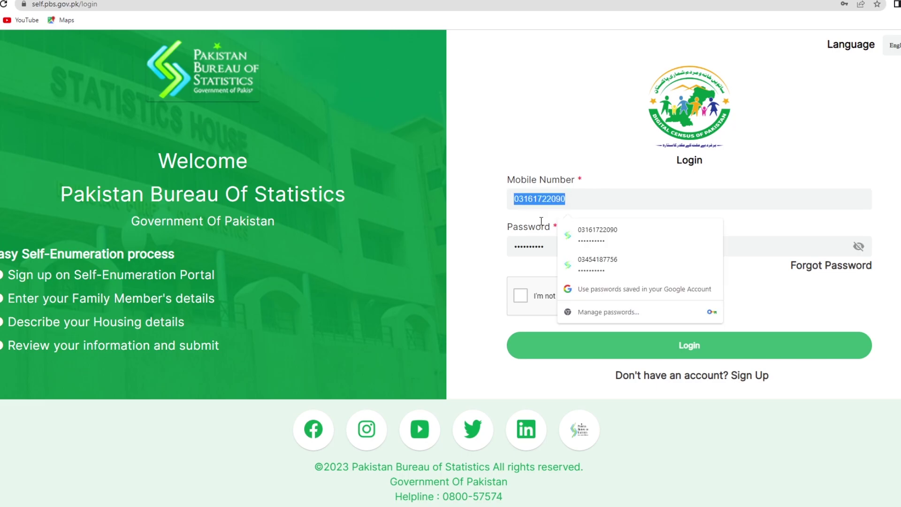
{"action": "left_click", "coordinate": [535, 197]}
{"action": "left_click_drag", "start_coordinate": [577, 196], "coordinate": [506, 196]}
{"action": "left_click", "coordinate": [529, 246]}
Solve the bus reCAPTCHA and log in to the portal.
{"action": "left_click", "coordinate": [523, 297]}
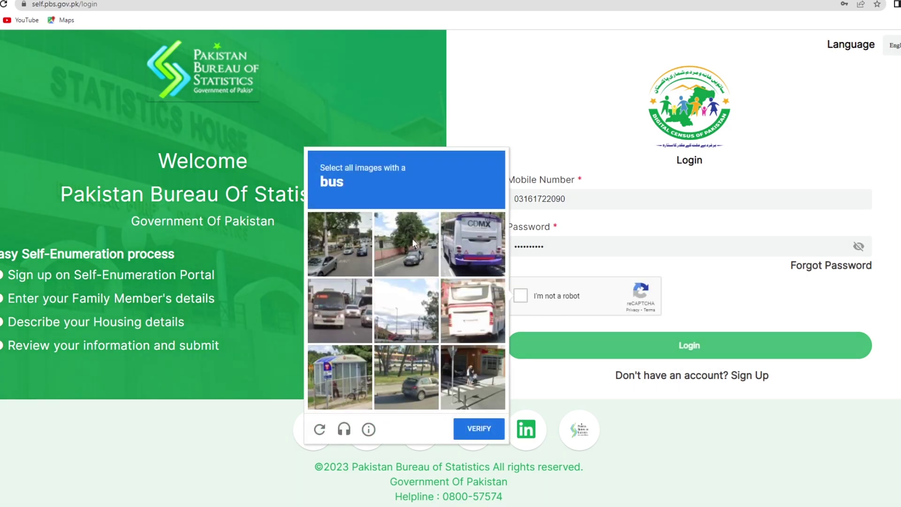
{"action": "left_click", "coordinate": [475, 229]}
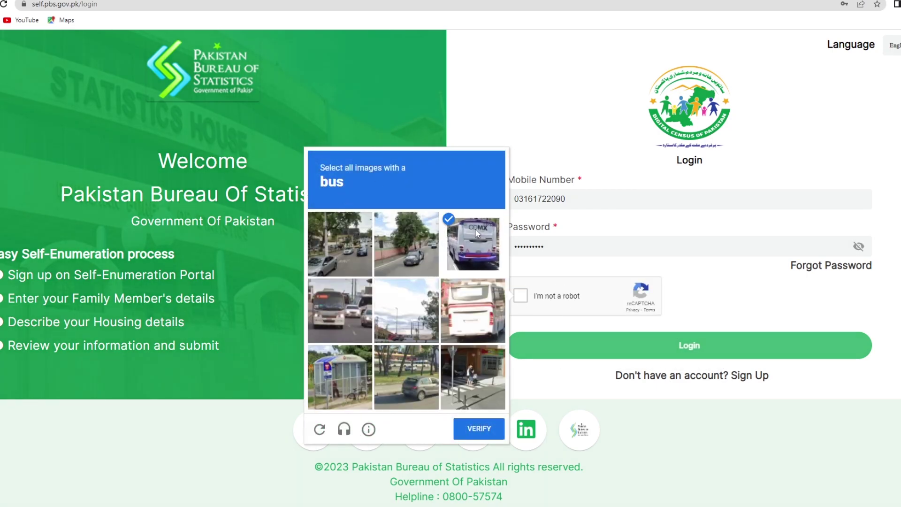
{"action": "left_click", "coordinate": [488, 308]}
{"action": "left_click", "coordinate": [349, 309]}
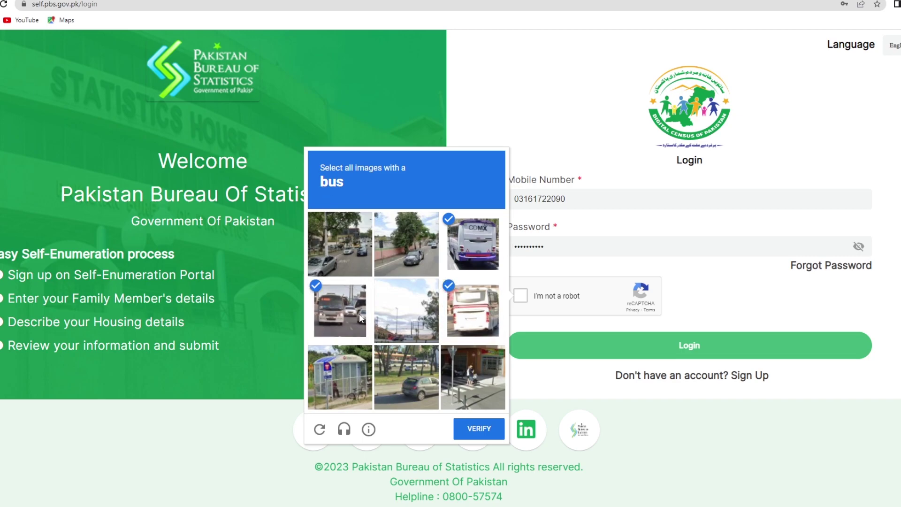
{"action": "left_click", "coordinate": [479, 429]}
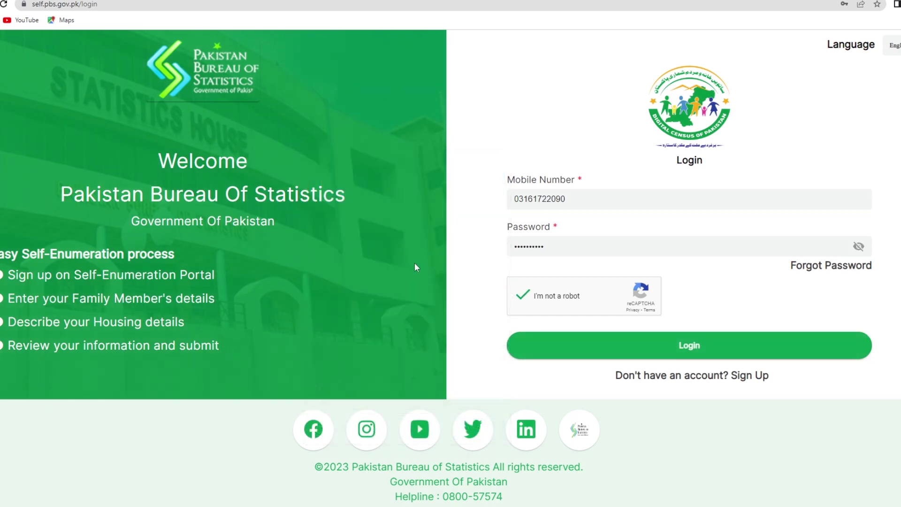
{"action": "left_click", "coordinate": [684, 347]}
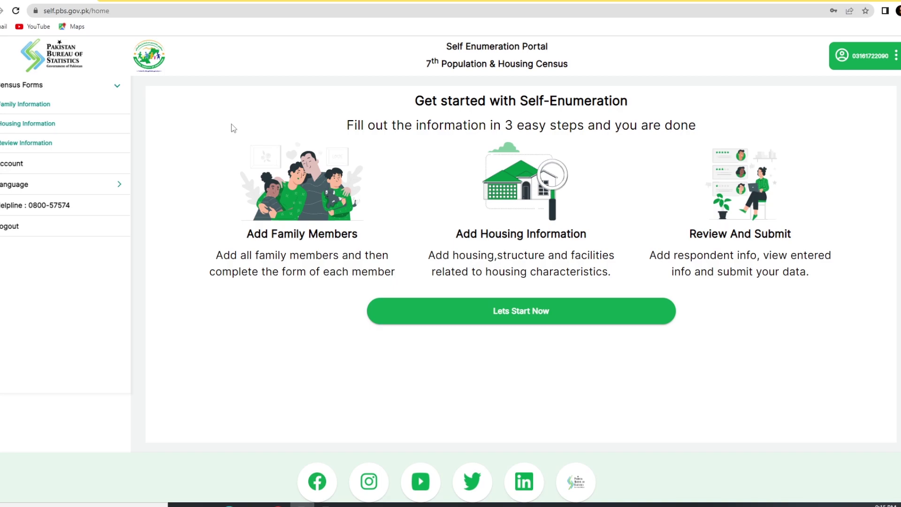
Start the Family Information form and enter the household head's name.
{"action": "left_click", "coordinate": [518, 315]}
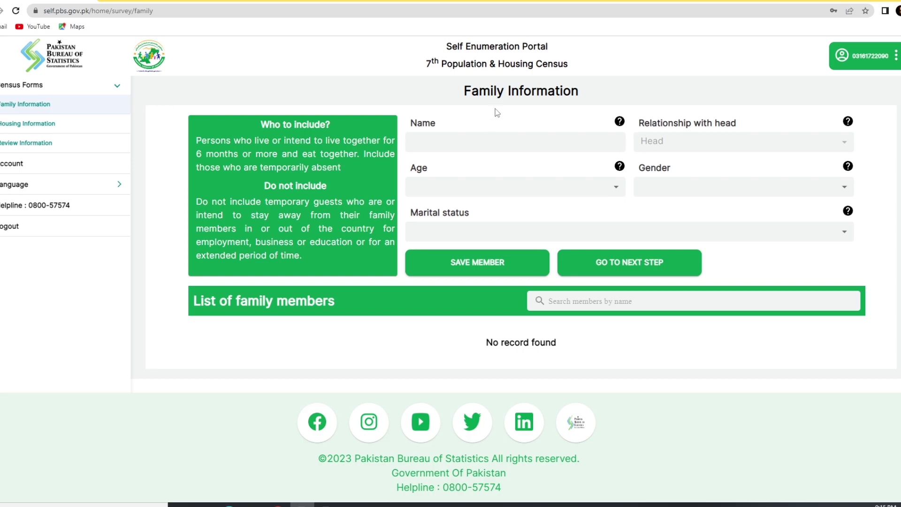
{"action": "left_click", "coordinate": [436, 141]}
{"action": "type", "text": "Zainab"}
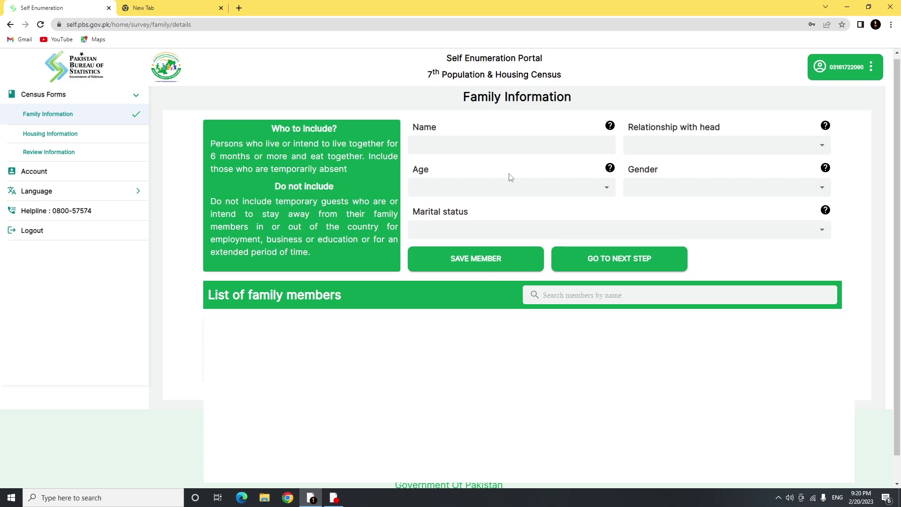
Set the relationship to head as Son/Daughter and enter the new member's name.
{"action": "left_click", "coordinate": [655, 146]}
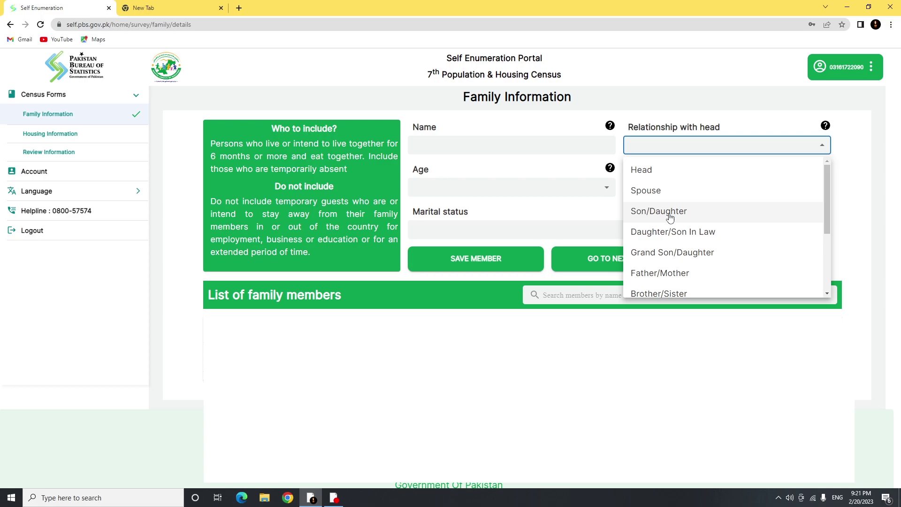
{"action": "left_click", "coordinate": [670, 217]}
{"action": "left_click", "coordinate": [437, 141]}
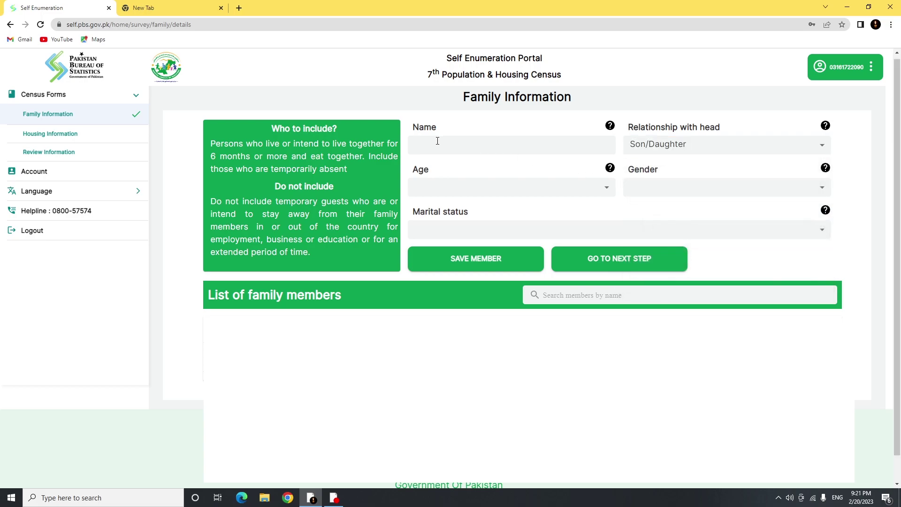
Set age 33, gender Male, marital status Married, and save the member.
{"action": "left_click", "coordinate": [493, 195]}
{"action": "scroll", "coordinate": [470, 281], "scroll_direction": "down", "scroll_amount": 15}
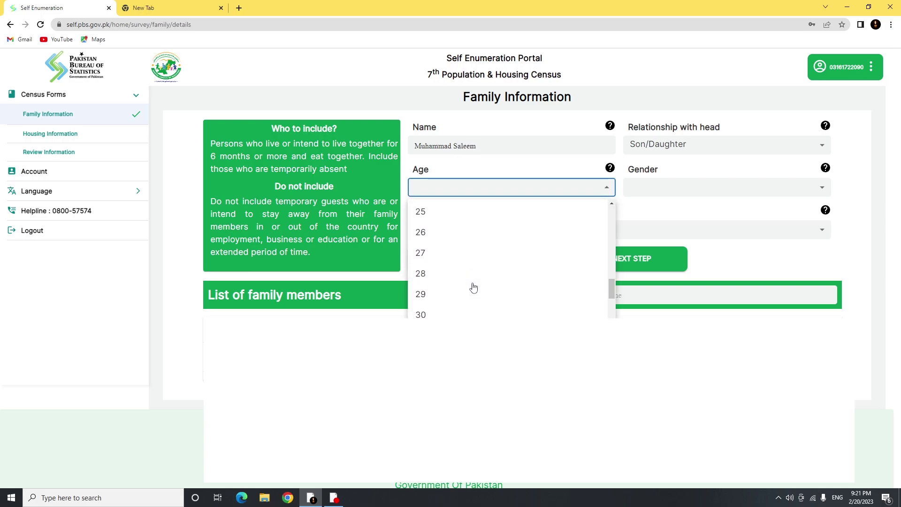
{"action": "scroll", "coordinate": [437, 254], "scroll_direction": "up", "scroll_amount": 3}
{"action": "left_click", "coordinate": [430, 237]}
{"action": "left_click", "coordinate": [671, 187]}
{"action": "left_click", "coordinate": [659, 208]}
{"action": "left_click", "coordinate": [587, 229]}
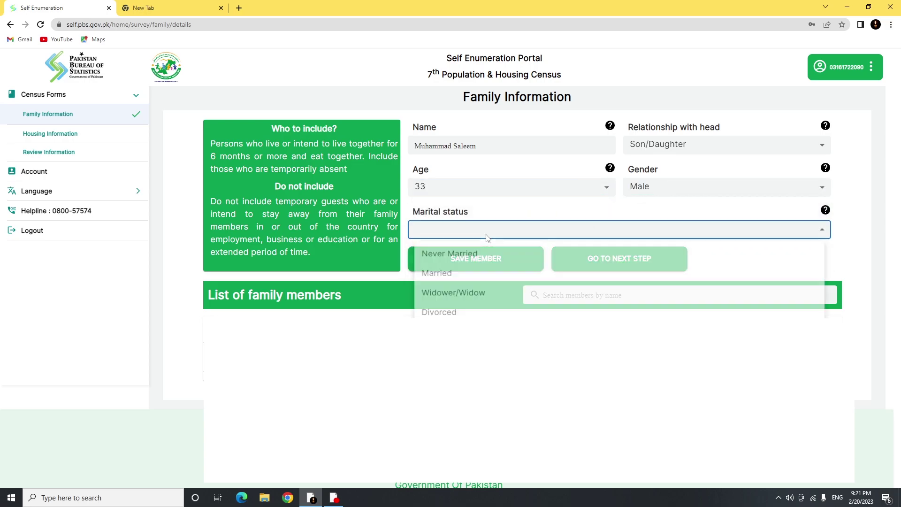
{"action": "left_click", "coordinate": [449, 277]}
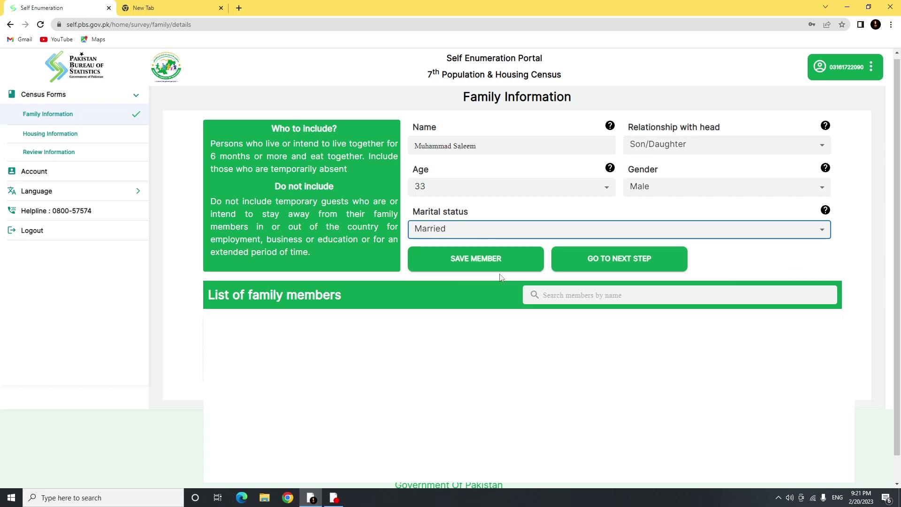
{"action": "left_click", "coordinate": [463, 261]}
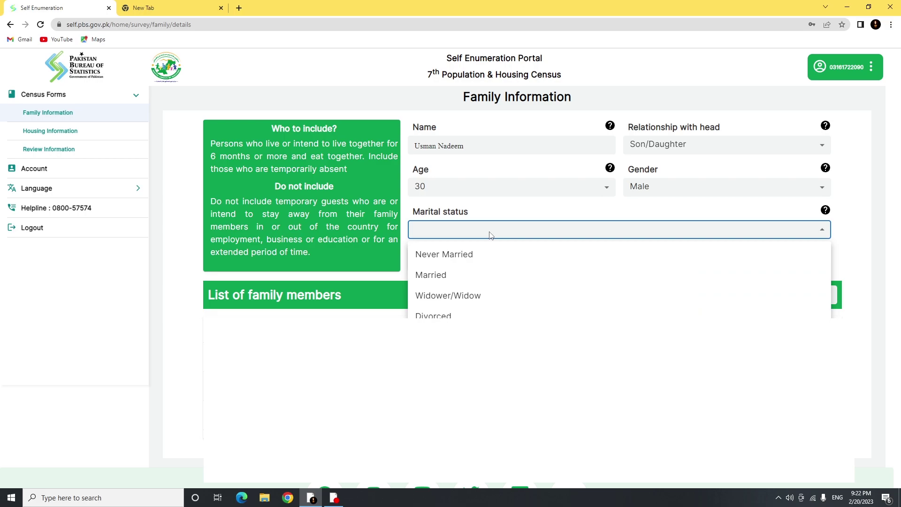
Save the 30-year-old son as Never Married, then close the member list and continue to detailed questions.
{"action": "left_click", "coordinate": [468, 255]}
{"action": "left_click", "coordinate": [489, 259]}
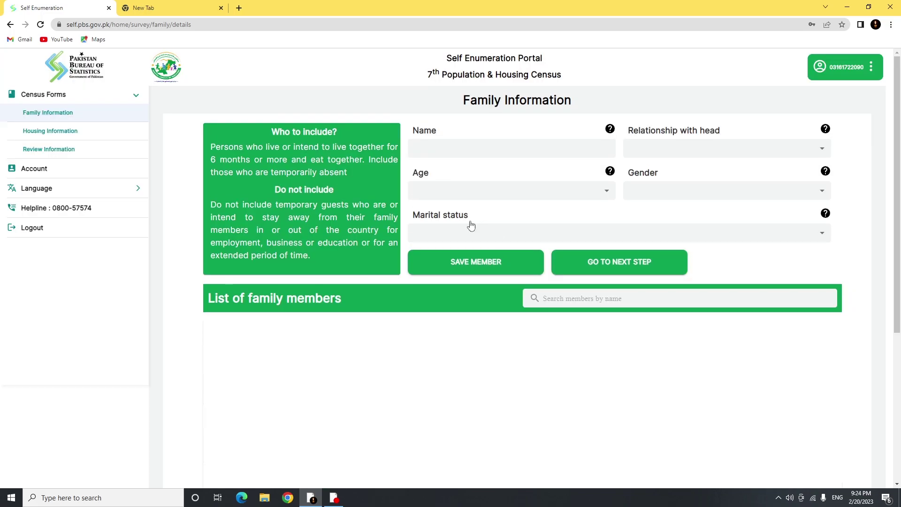
{"action": "left_click", "coordinate": [607, 264]}
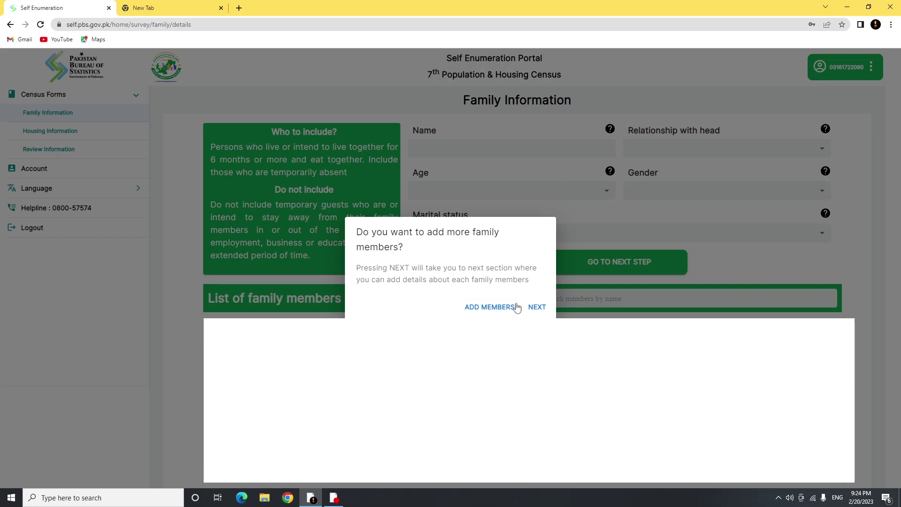
{"action": "left_click", "coordinate": [536, 306]}
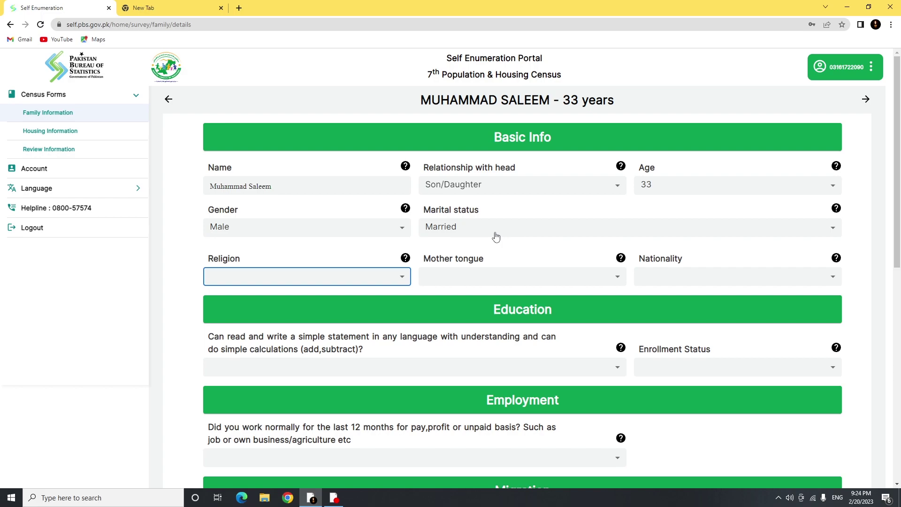
Set religion to Muslim, mother tongue to Punjabi, and nationality to Pakistani.
{"action": "scroll", "coordinate": [496, 236], "scroll_direction": "down", "scroll_amount": 1}
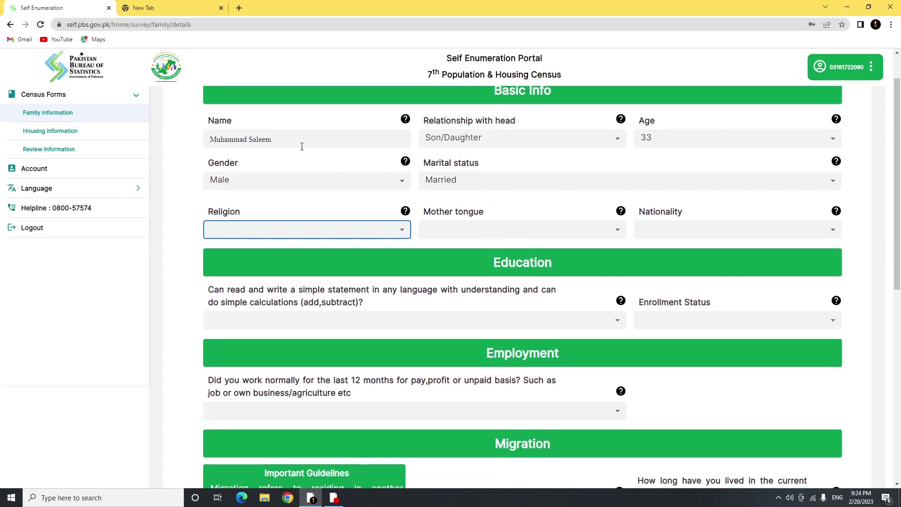
{"action": "double_click", "coordinate": [251, 141]}
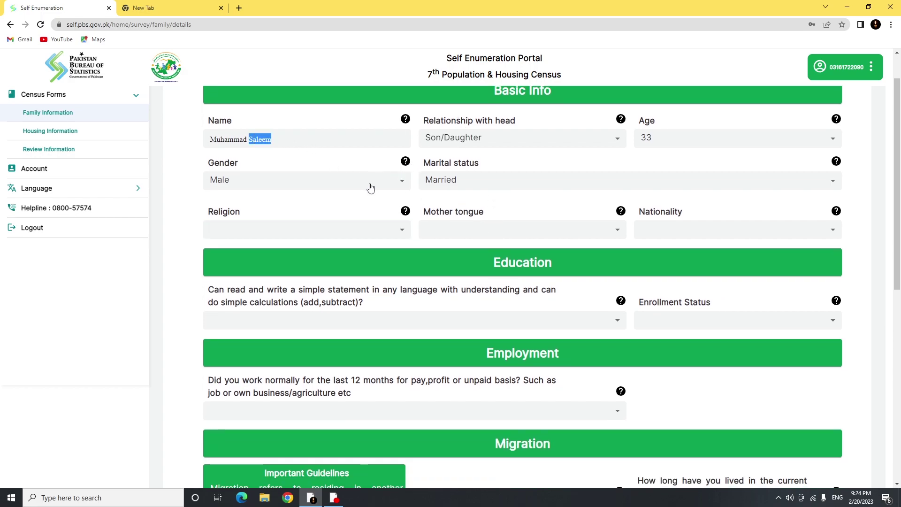
{"action": "left_click", "coordinate": [359, 235]}
{"action": "left_click", "coordinate": [268, 254]}
{"action": "left_click", "coordinate": [489, 229]}
{"action": "left_click", "coordinate": [458, 274]}
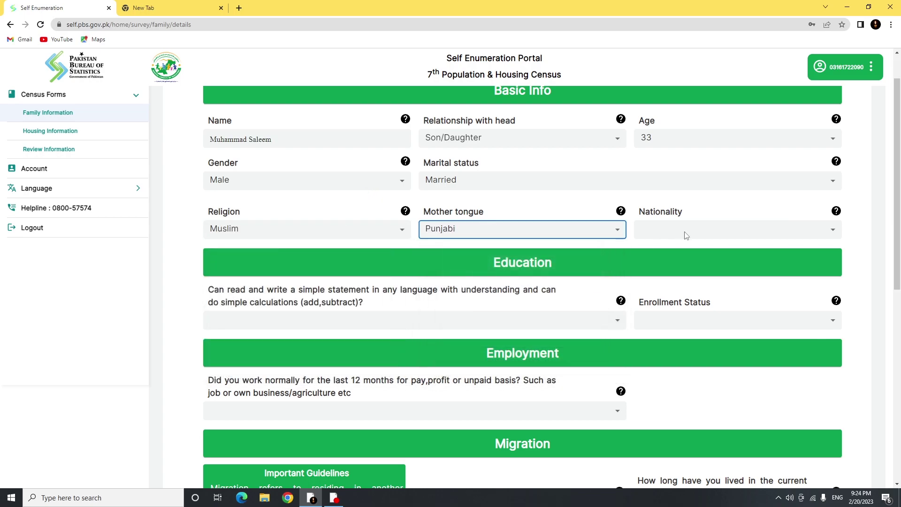
{"action": "left_click", "coordinate": [685, 235]}
{"action": "left_click", "coordinate": [677, 254]}
Record literacy Yes, attended school in the past, passed Class 5, General education.
{"action": "scroll", "coordinate": [486, 210], "scroll_direction": "down", "scroll_amount": 2}
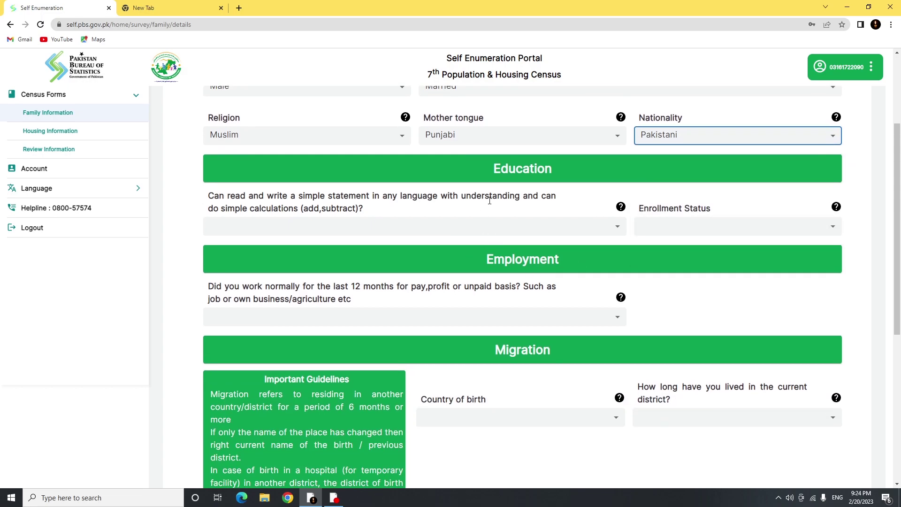
{"action": "left_click", "coordinate": [599, 227]}
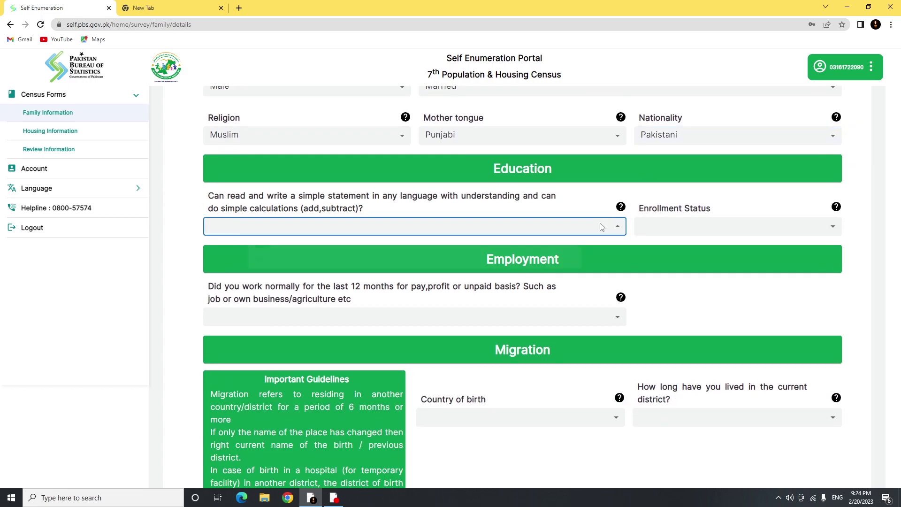
{"action": "left_click", "coordinate": [321, 259]}
{"action": "left_click", "coordinate": [665, 228]}
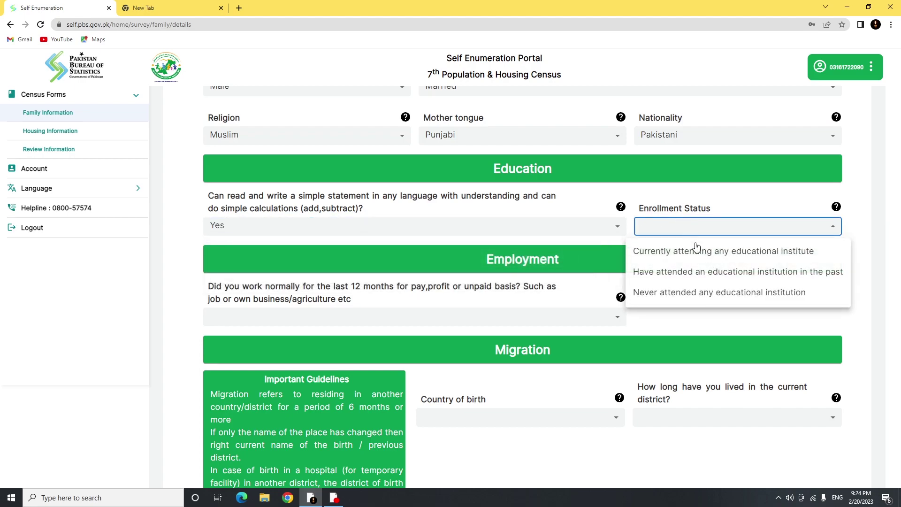
{"action": "left_click", "coordinate": [706, 282]}
{"action": "scroll", "coordinate": [322, 241], "scroll_direction": "down", "scroll_amount": 1}
{"action": "left_click", "coordinate": [320, 222]}
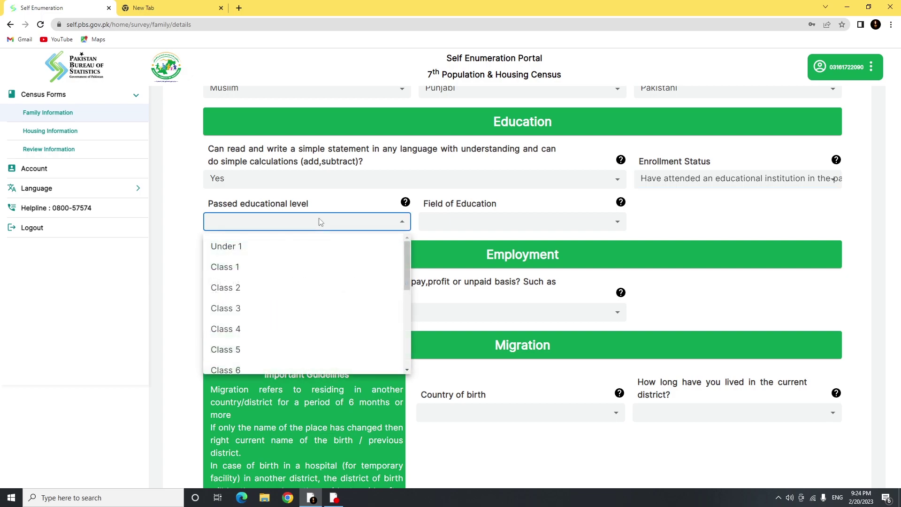
{"action": "scroll", "coordinate": [316, 255], "scroll_direction": "down", "scroll_amount": 2}
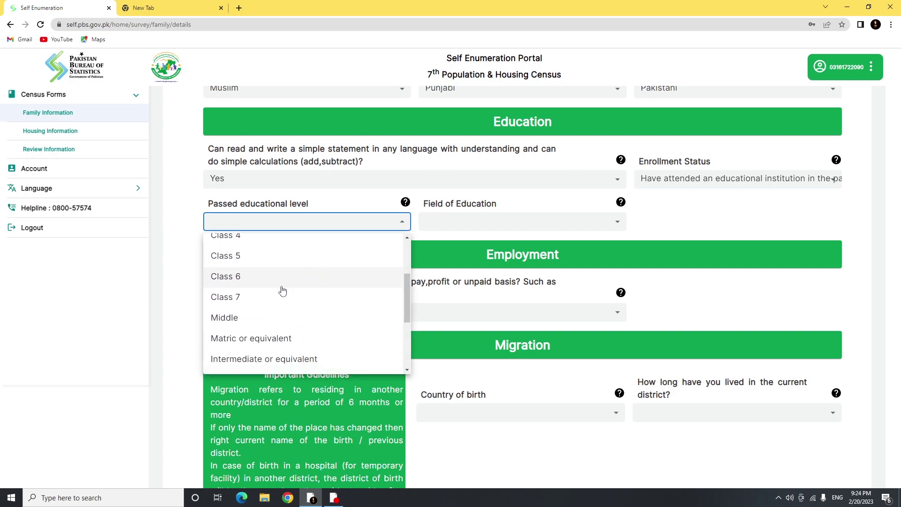
{"action": "scroll", "coordinate": [277, 303], "scroll_direction": "up", "scroll_amount": 1}
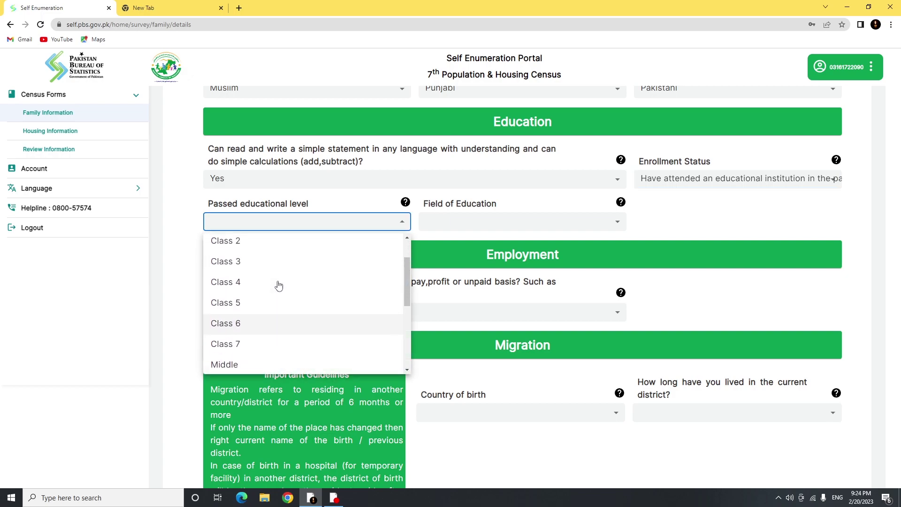
{"action": "left_click", "coordinate": [248, 301]}
{"action": "left_click", "coordinate": [483, 226]}
{"action": "left_click", "coordinate": [475, 247]}
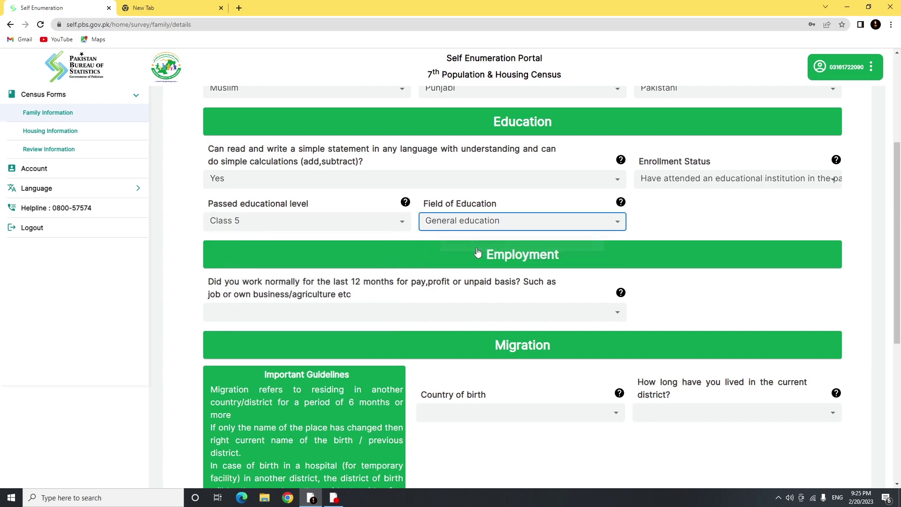
{"action": "scroll", "coordinate": [481, 252], "scroll_direction": "down", "scroll_amount": 1}
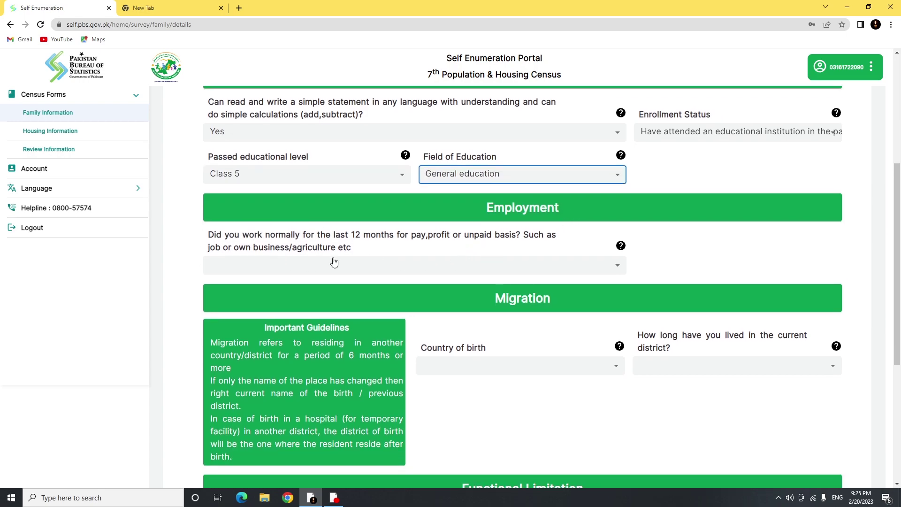
Answer Yes to work in the last 12 months, as Self-Employed (Non-Agriculture).
{"action": "left_click", "coordinate": [310, 267]}
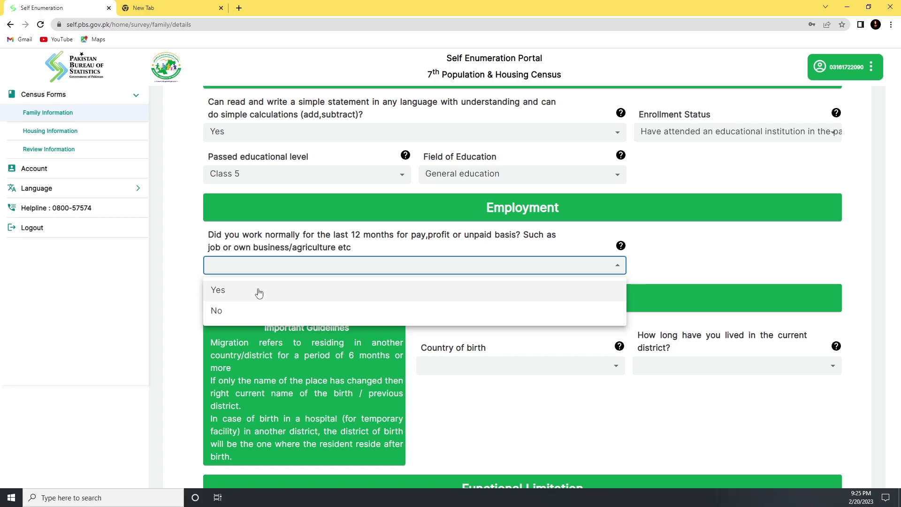
{"action": "left_click", "coordinate": [377, 287]}
{"action": "left_click", "coordinate": [733, 266]}
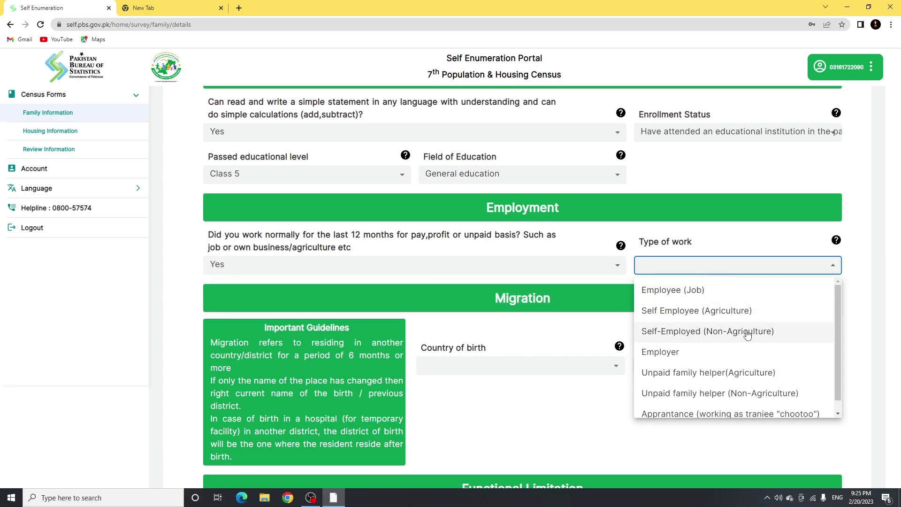
{"action": "left_click", "coordinate": [748, 332]}
Record birthplace Pakistan, CHINIOT DISTRICT, Rural, with residence there since birth.
{"action": "scroll", "coordinate": [505, 316], "scroll_direction": "down", "scroll_amount": 1}
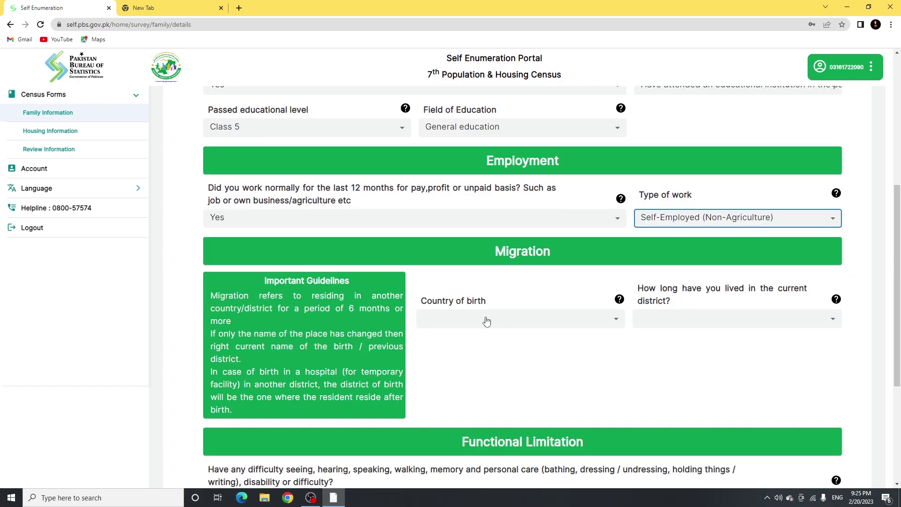
{"action": "scroll", "coordinate": [486, 321], "scroll_direction": "down", "scroll_amount": 2}
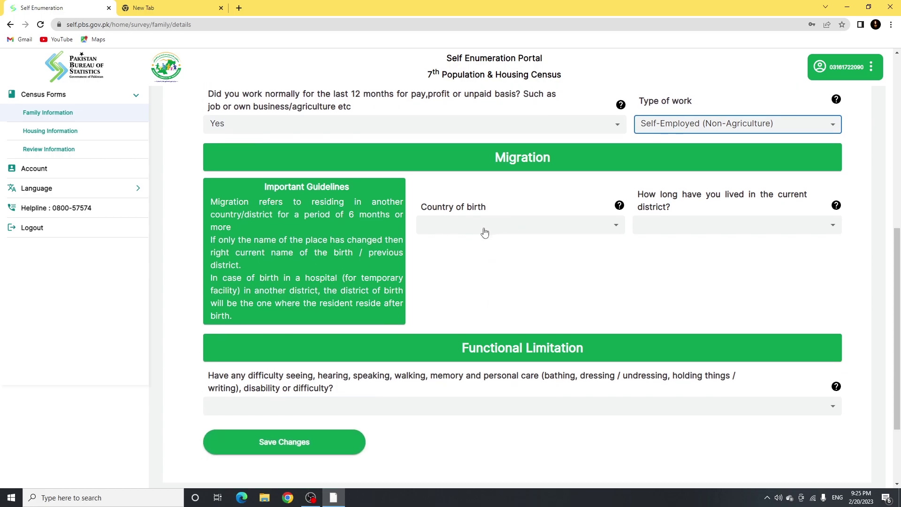
{"action": "left_click", "coordinate": [485, 232]}
{"action": "left_click", "coordinate": [479, 251]}
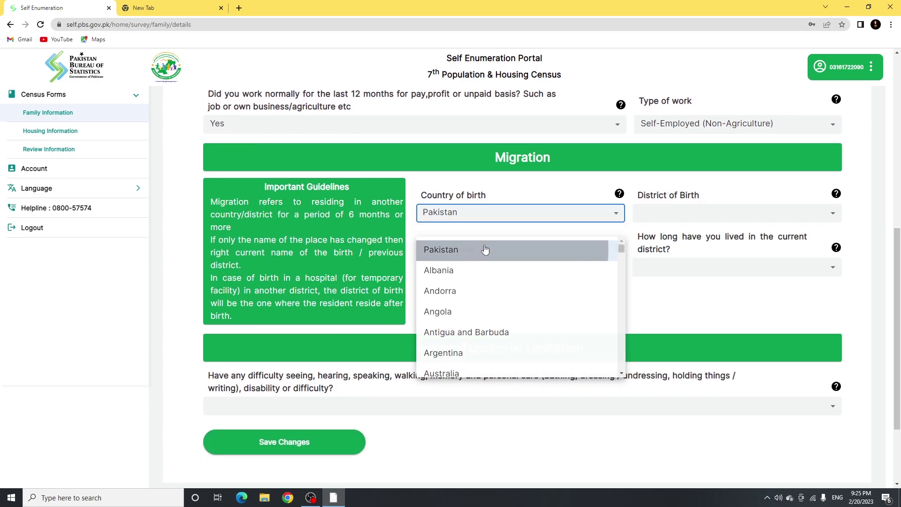
{"action": "left_click", "coordinate": [663, 216]}
{"action": "scroll", "coordinate": [672, 316], "scroll_direction": "down", "scroll_amount": 1}
{"action": "scroll", "coordinate": [674, 328], "scroll_direction": "down", "scroll_amount": 5}
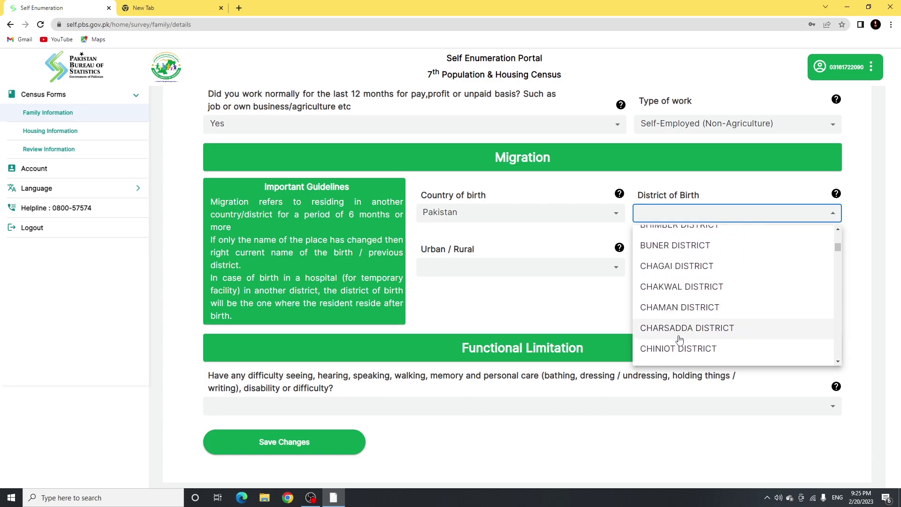
{"action": "left_click", "coordinate": [680, 348]}
{"action": "left_click", "coordinate": [493, 268]}
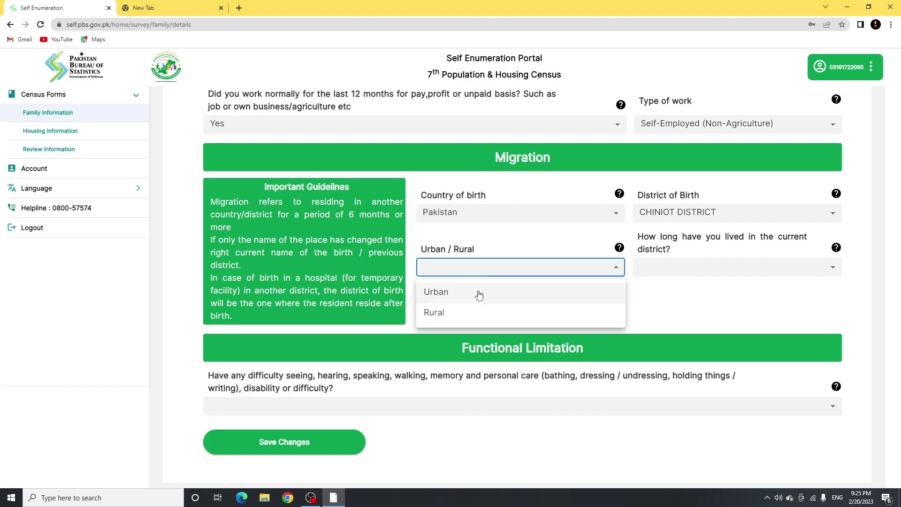
{"action": "left_click", "coordinate": [434, 312]}
{"action": "left_click", "coordinate": [686, 269]}
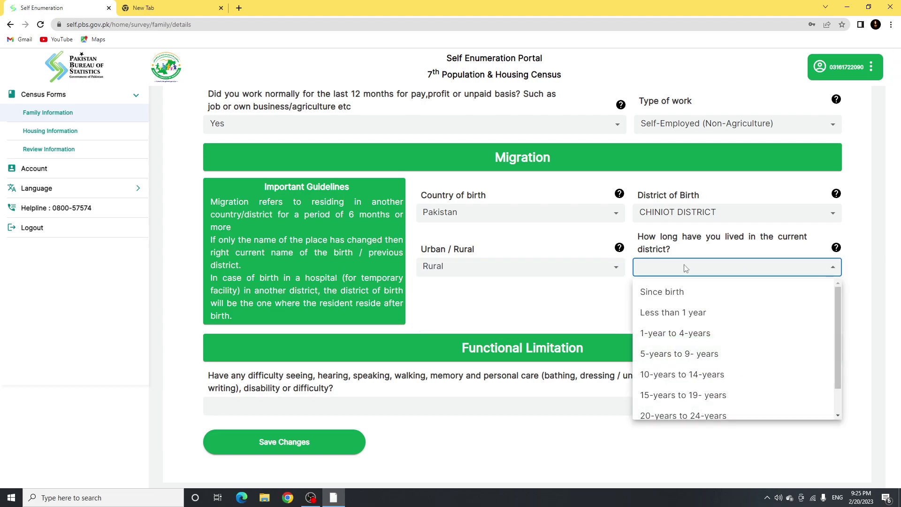
{"action": "left_click", "coordinate": [674, 291]}
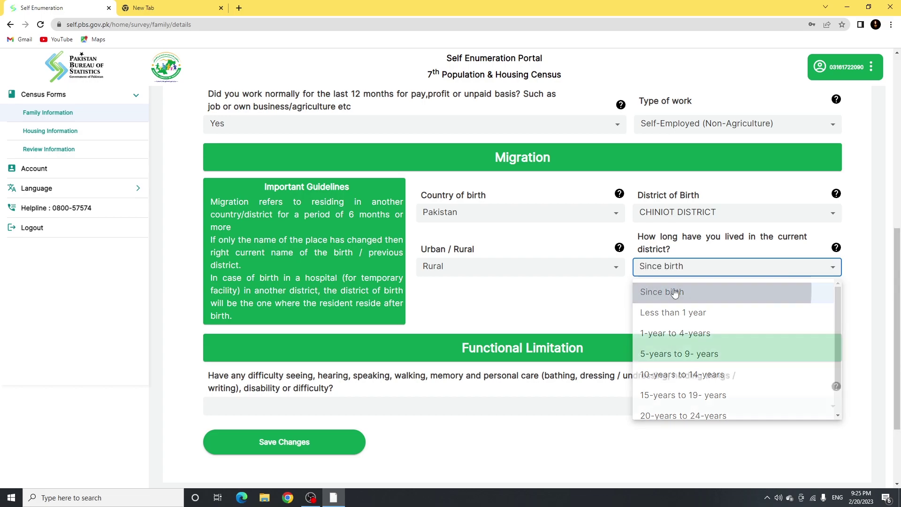
{"action": "scroll", "coordinate": [675, 292], "scroll_direction": "down", "scroll_amount": 1}
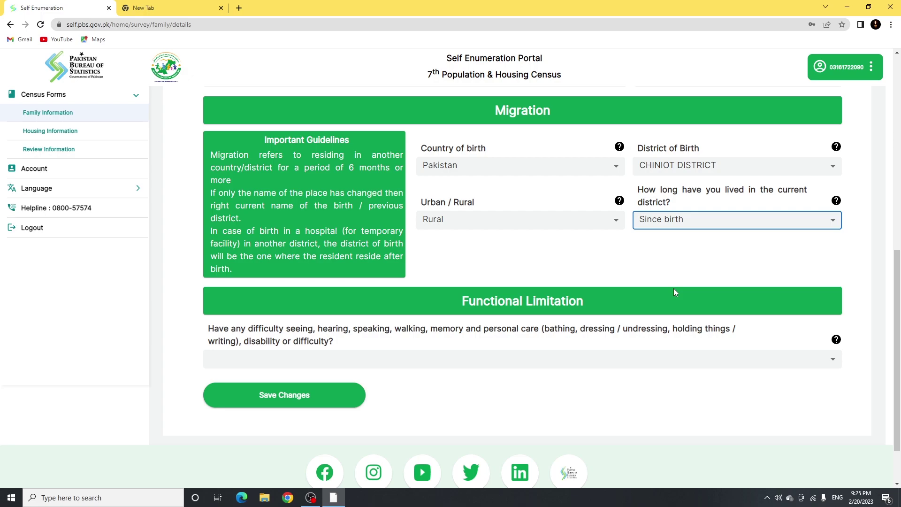
Try residence length Less than 1 year and its moving reasons, then restore Since birth.
{"action": "left_click", "coordinate": [701, 225]}
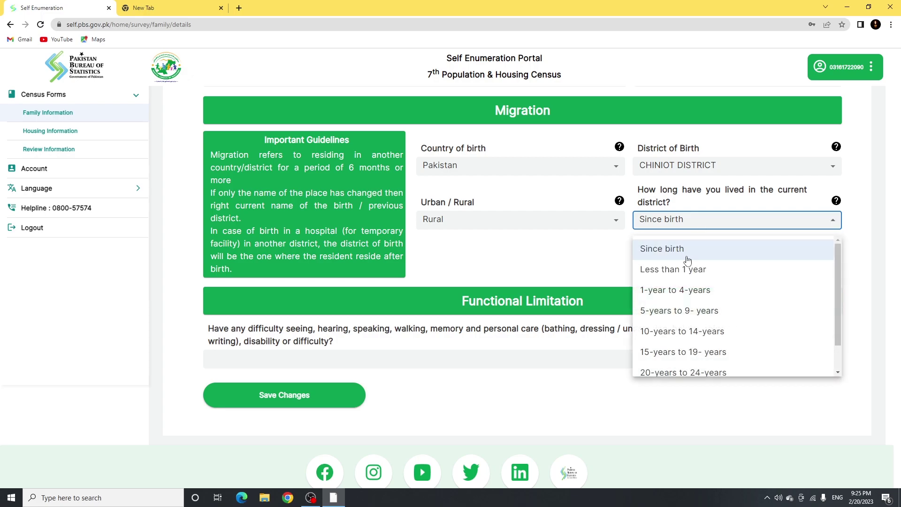
{"action": "left_click", "coordinate": [686, 274]}
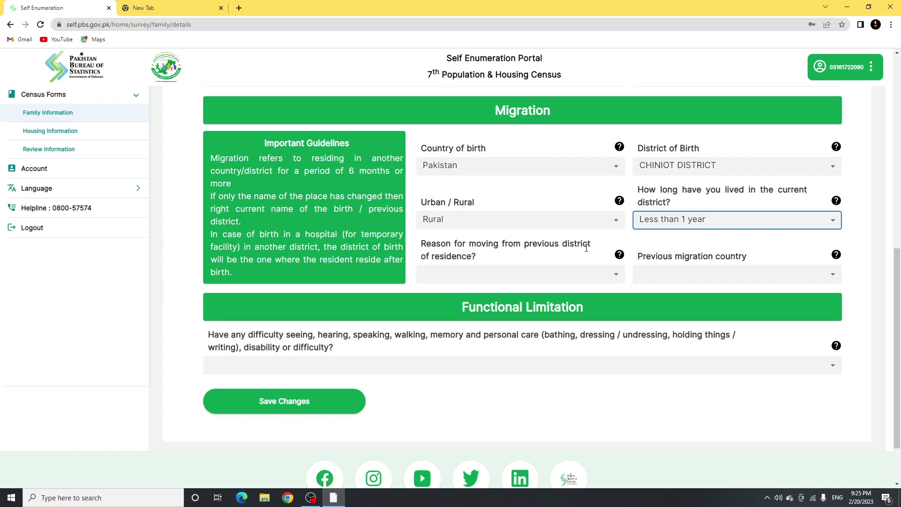
{"action": "triple_click", "coordinate": [471, 259]}
{"action": "left_click", "coordinate": [485, 256]}
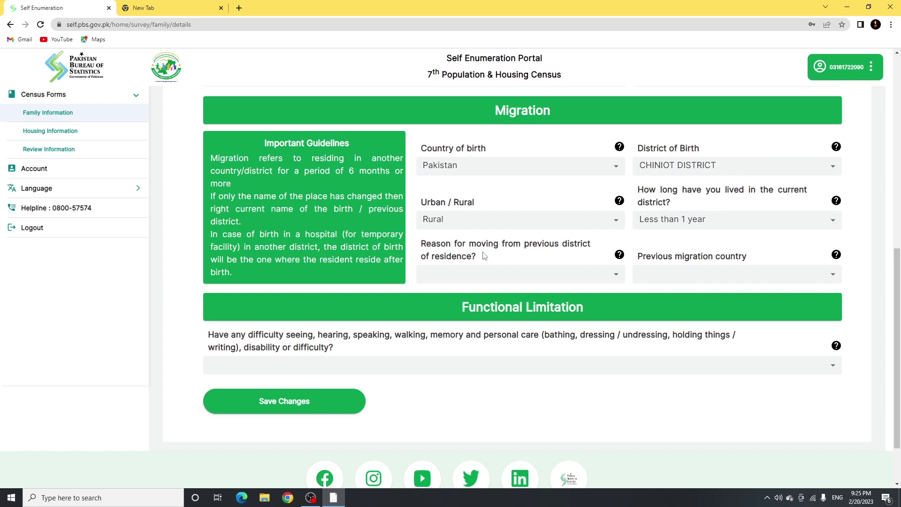
{"action": "left_click", "coordinate": [487, 284]}
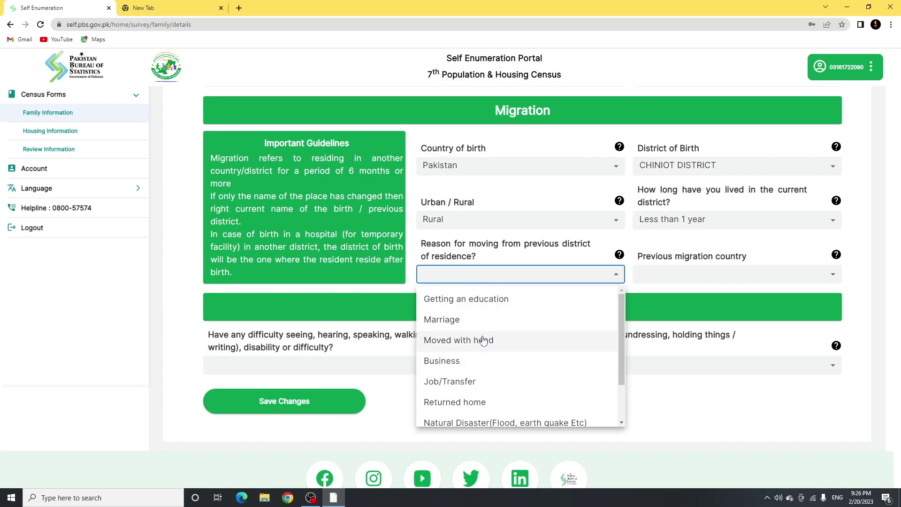
{"action": "scroll", "coordinate": [493, 378], "scroll_direction": "down", "scroll_amount": 1}
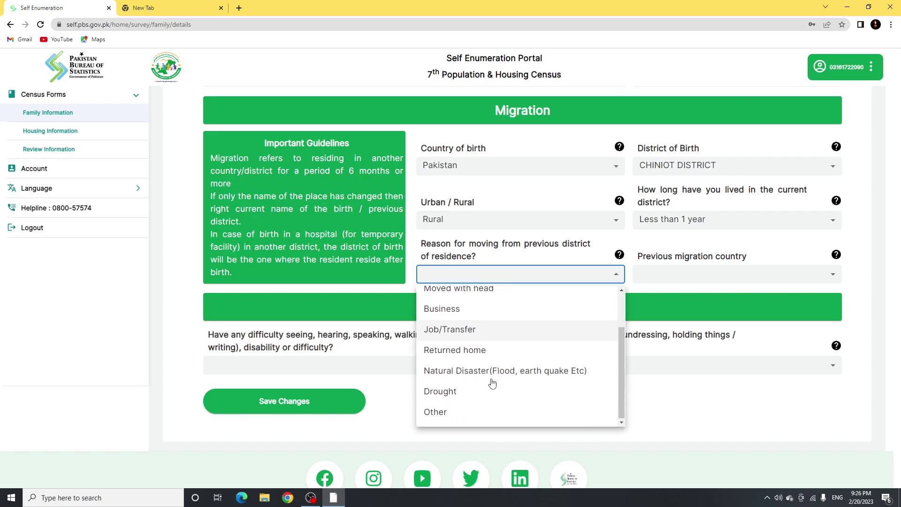
{"action": "scroll", "coordinate": [497, 379], "scroll_direction": "up", "scroll_amount": 2}
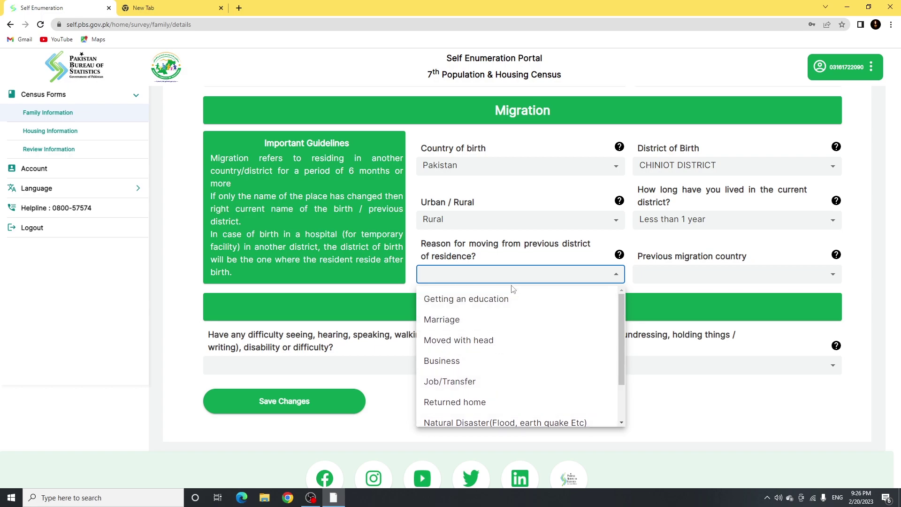
{"action": "left_click", "coordinate": [537, 257]}
{"action": "left_click", "coordinate": [675, 219]}
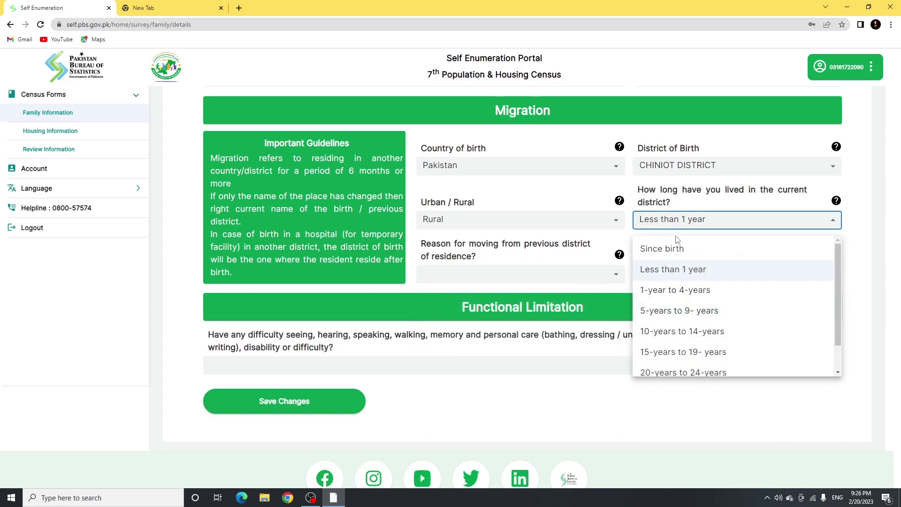
{"action": "left_click", "coordinate": [689, 248]}
{"action": "scroll", "coordinate": [553, 287], "scroll_direction": "down", "scroll_amount": 1}
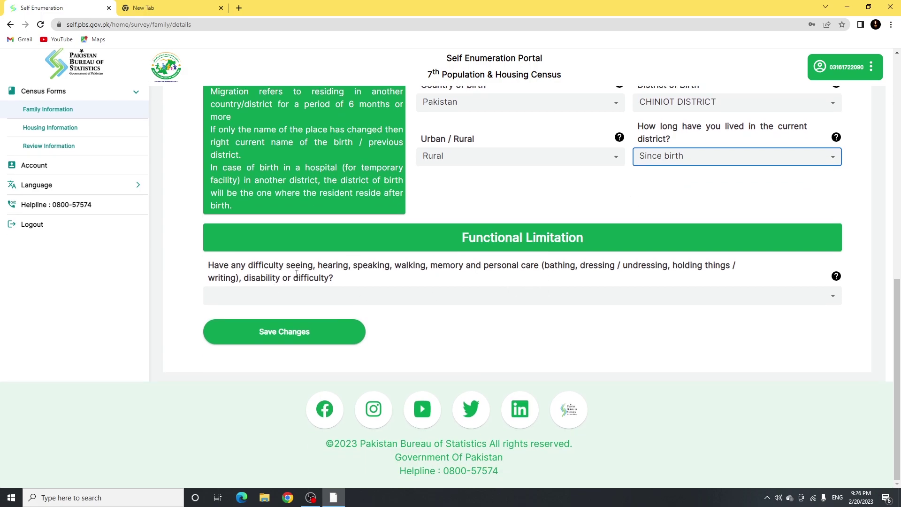
Answer No difficulty for functional limitation and save the son's details.
{"action": "left_click", "coordinate": [315, 304]}
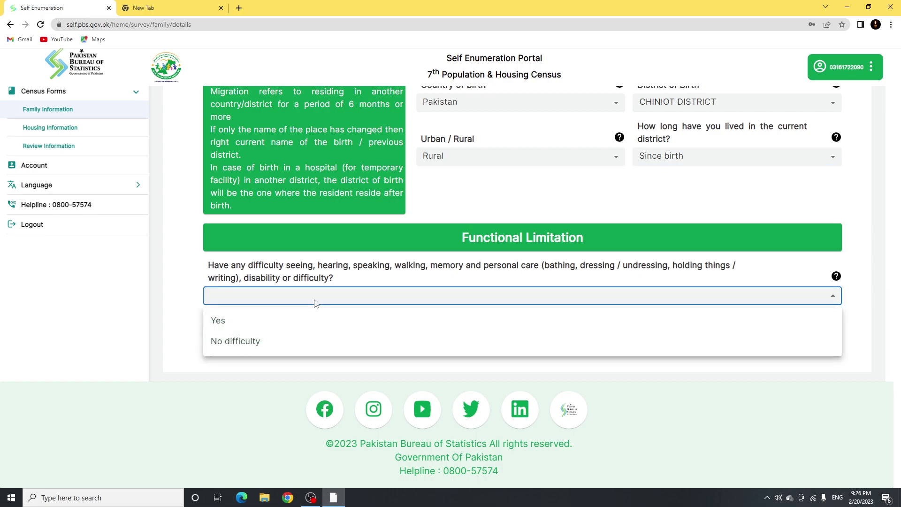
{"action": "left_click", "coordinate": [235, 340]}
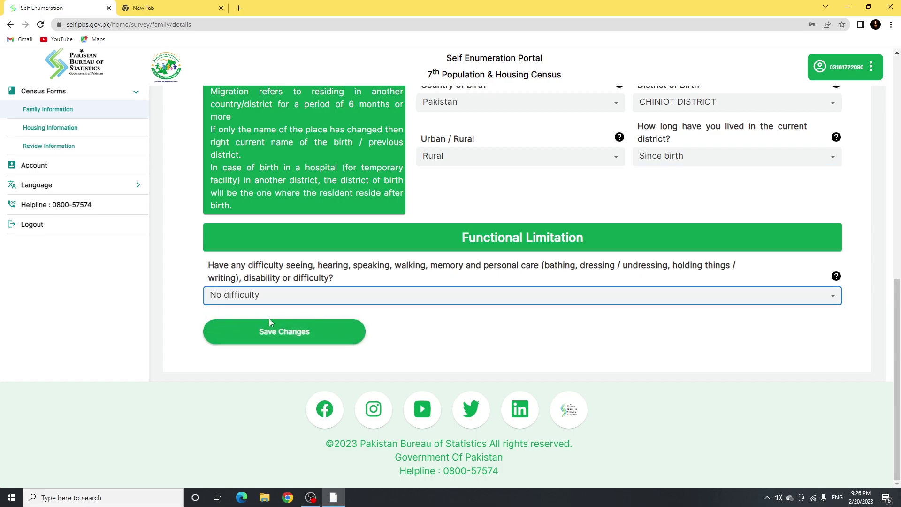
{"action": "left_click", "coordinate": [284, 332]}
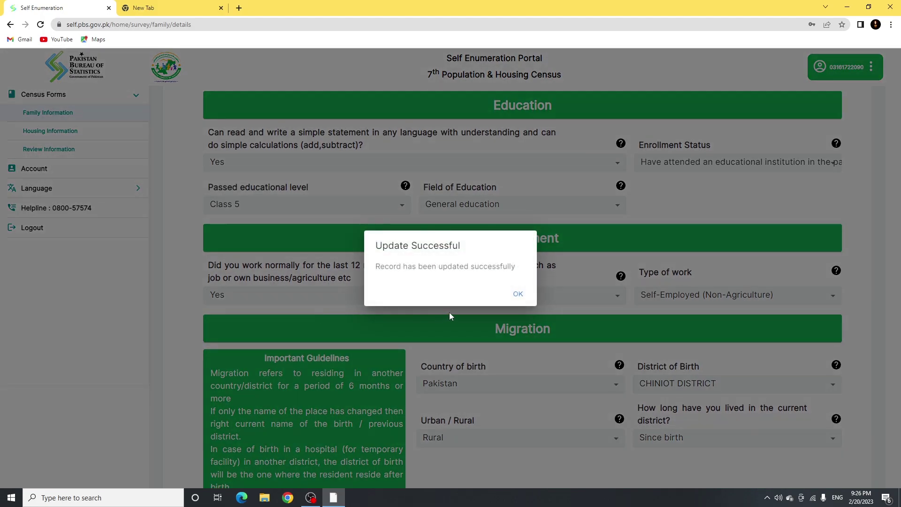
Acknowledge the save, finish the member list, and skip adding members to reach Housing Information.
{"action": "left_click", "coordinate": [517, 294]}
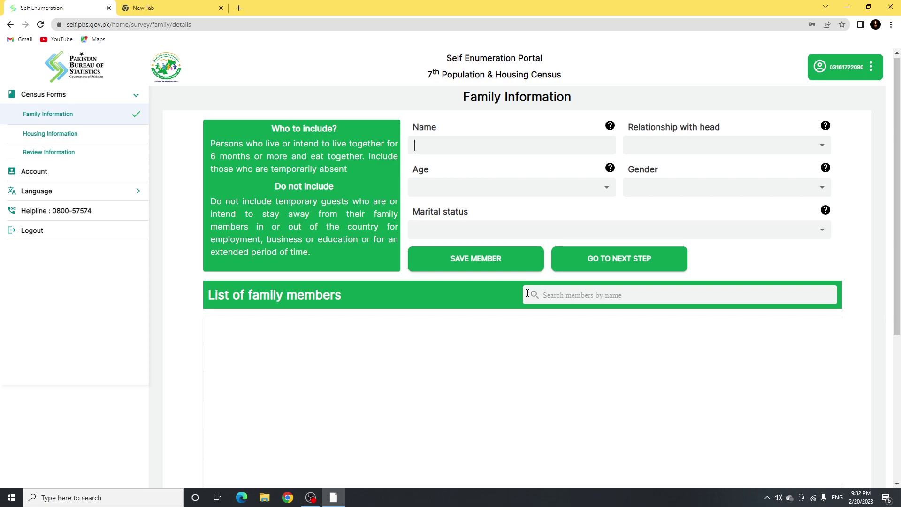
{"action": "left_click", "coordinate": [627, 261]}
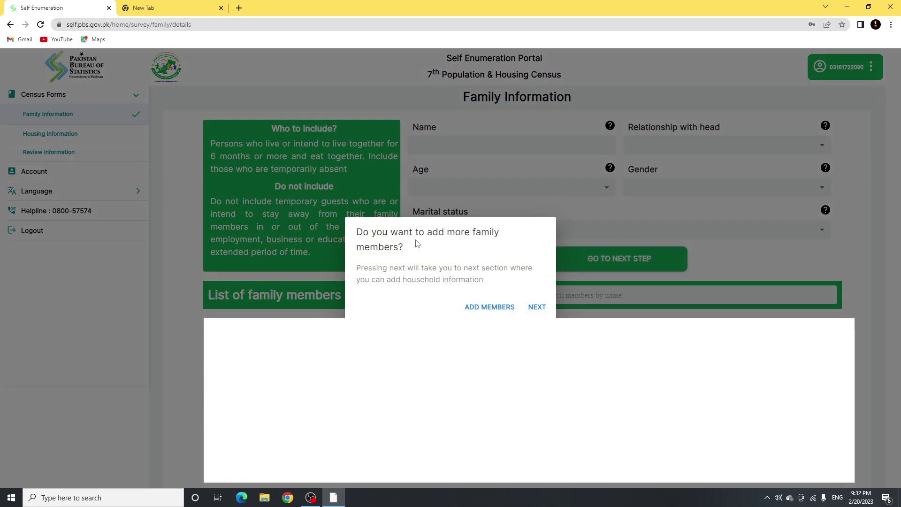
{"action": "left_click", "coordinate": [535, 308]}
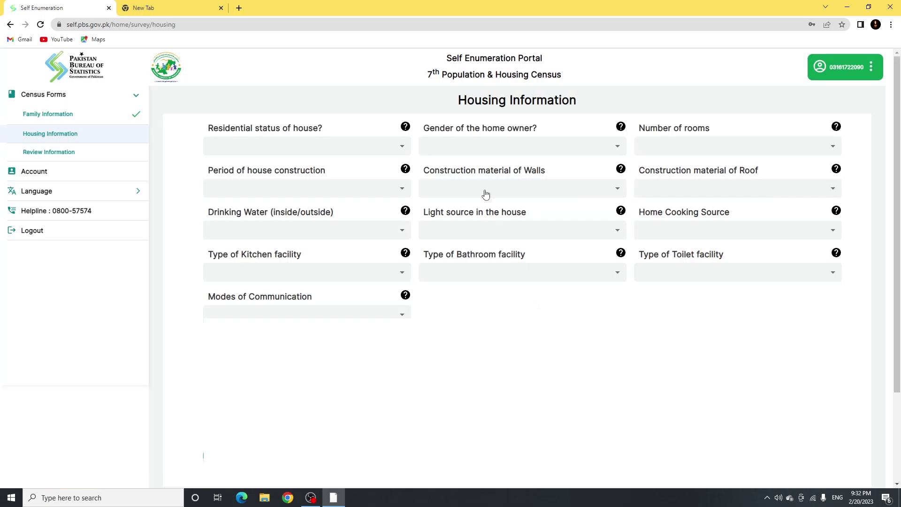
Set residential status to Owned, home owner's gender to Male, and number of rooms to 5.
{"action": "left_click_drag", "start_coordinate": [576, 103], "coordinate": [454, 104]}
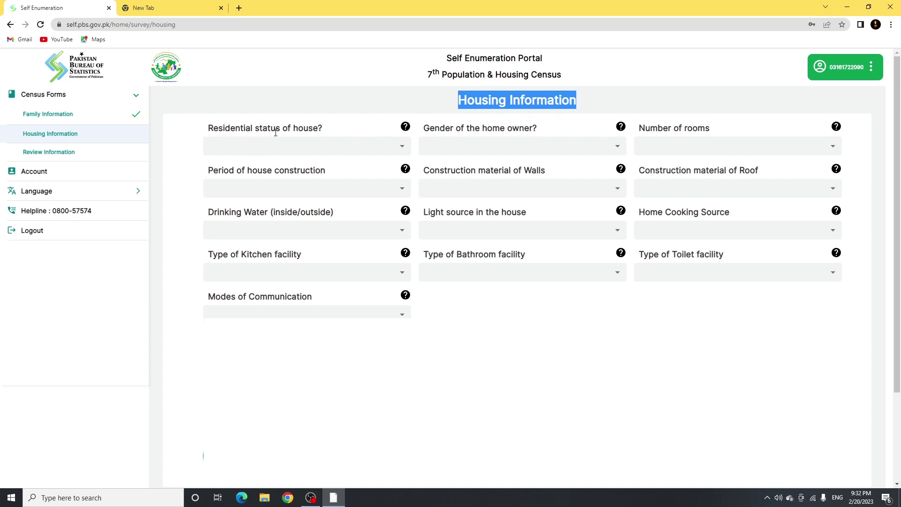
{"action": "left_click", "coordinate": [306, 141]}
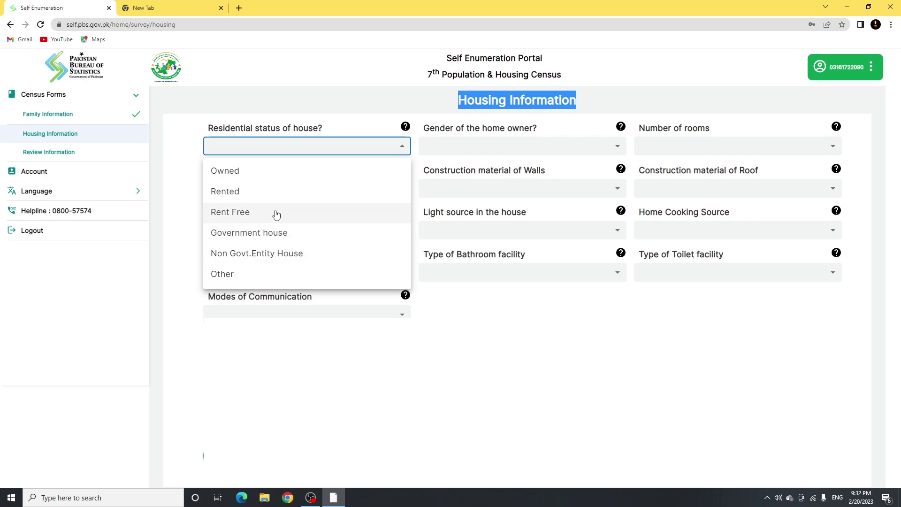
{"action": "left_click", "coordinate": [263, 170]}
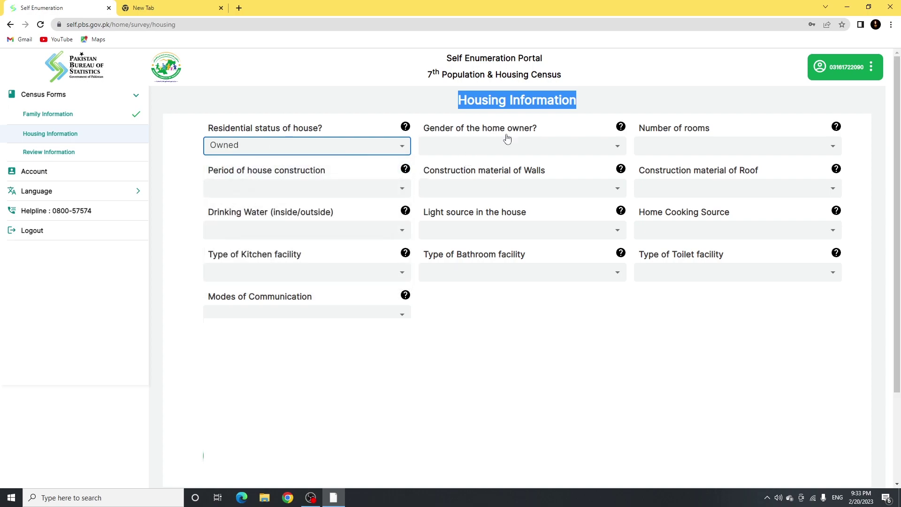
{"action": "left_click", "coordinate": [497, 153]}
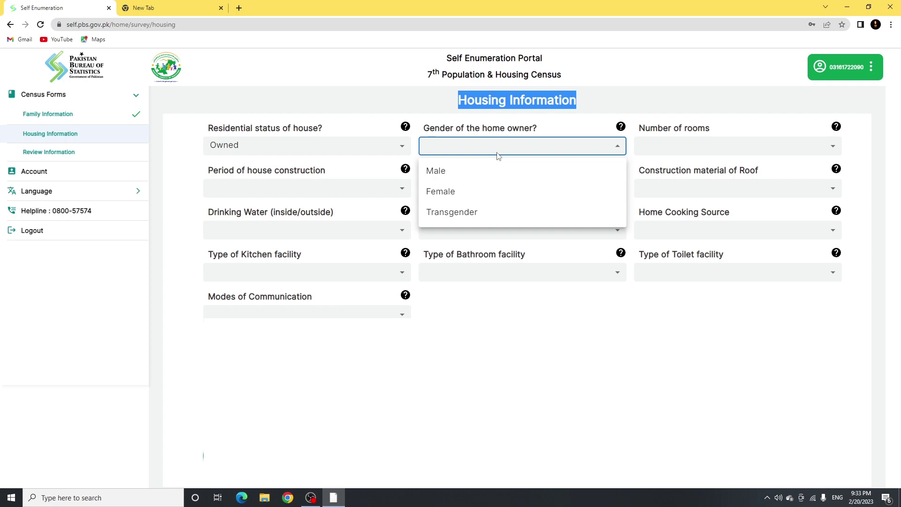
{"action": "left_click", "coordinate": [465, 172]}
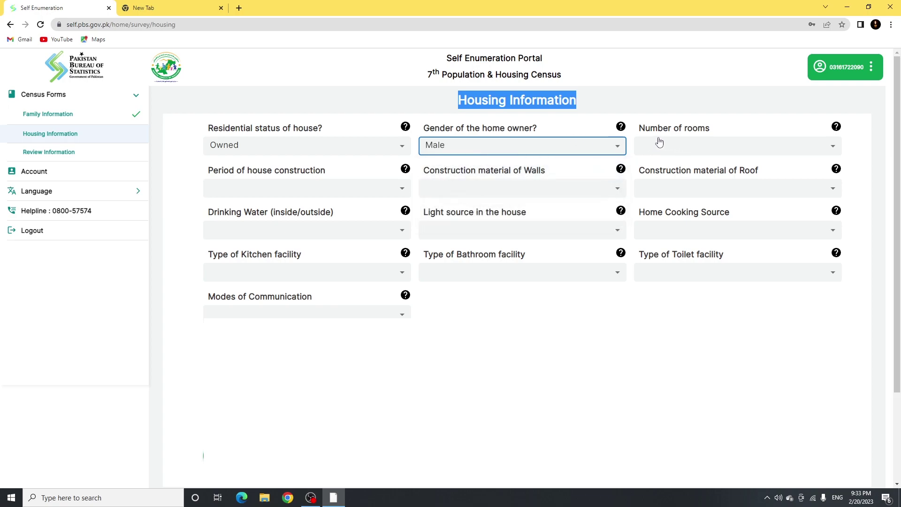
{"action": "left_click", "coordinate": [683, 150]}
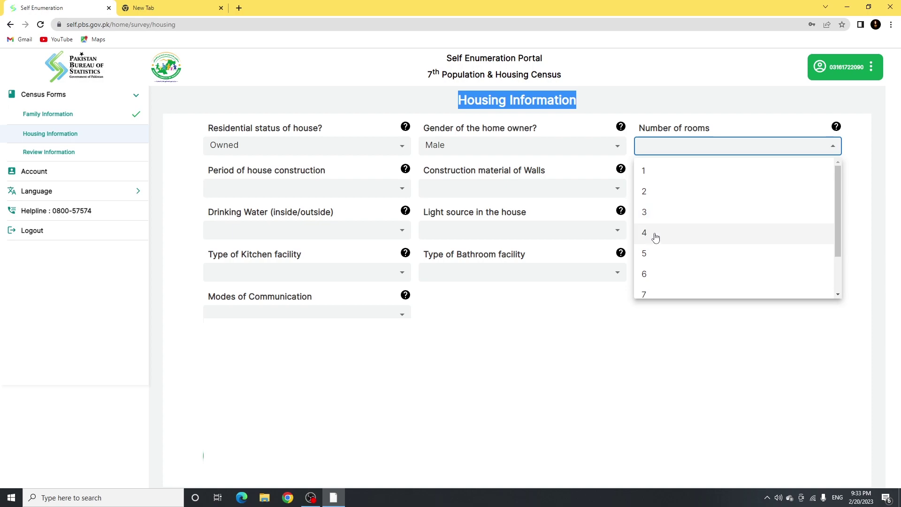
{"action": "left_click", "coordinate": [655, 253]}
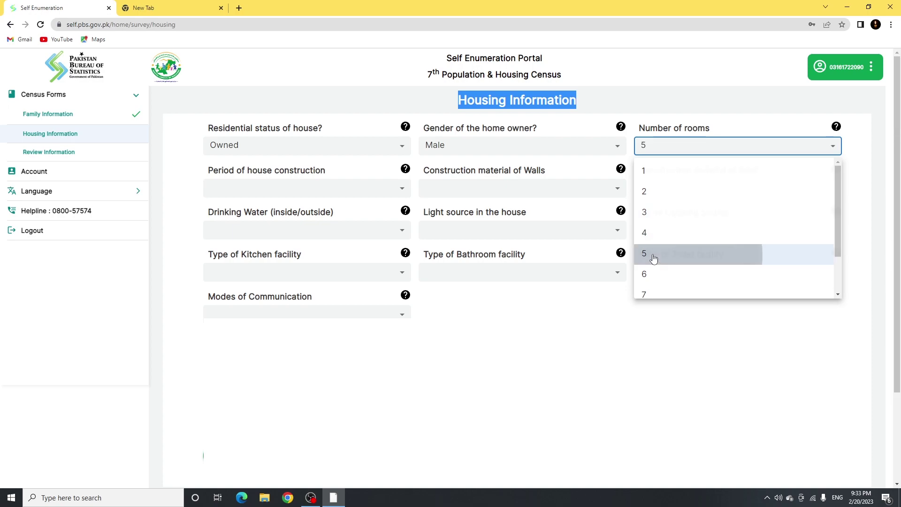
Mark the house as under construction, with baked brick/block/stone walls and a Garder/T-Iron roof.
{"action": "left_click", "coordinate": [278, 187]}
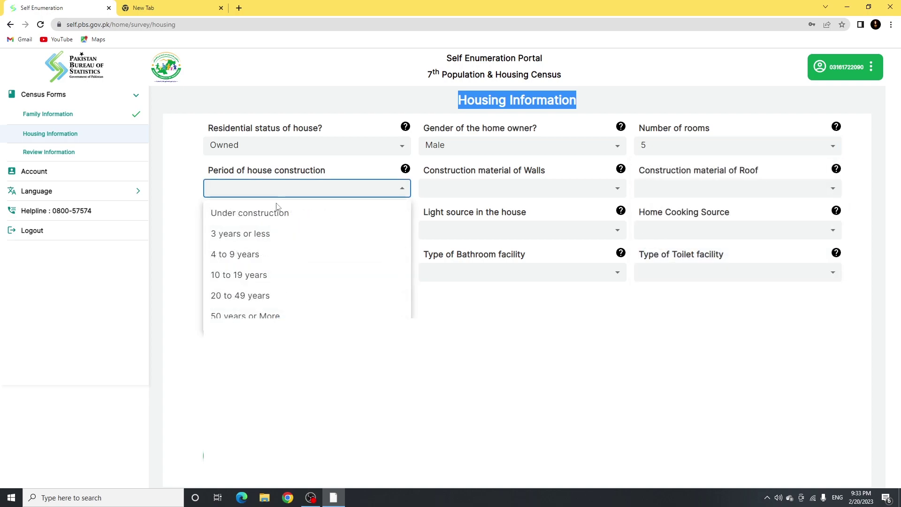
{"action": "left_click", "coordinate": [280, 212]}
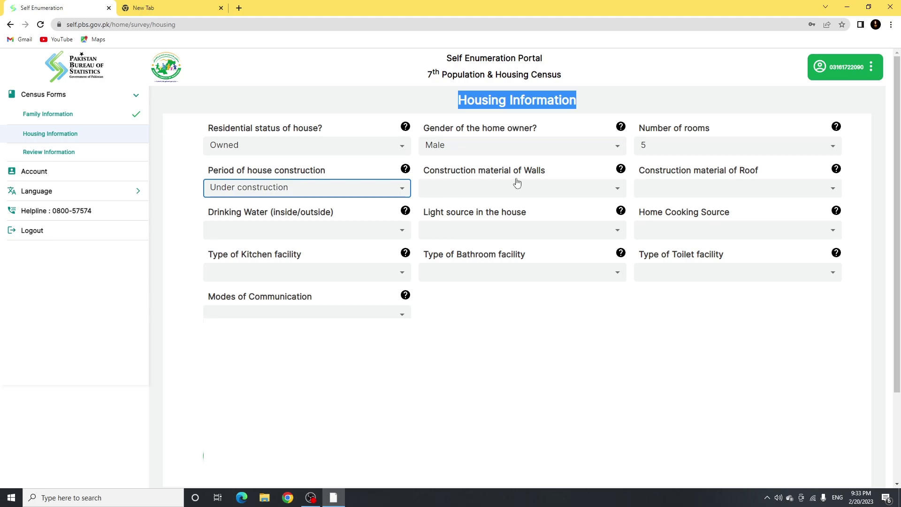
{"action": "left_click", "coordinate": [499, 194]}
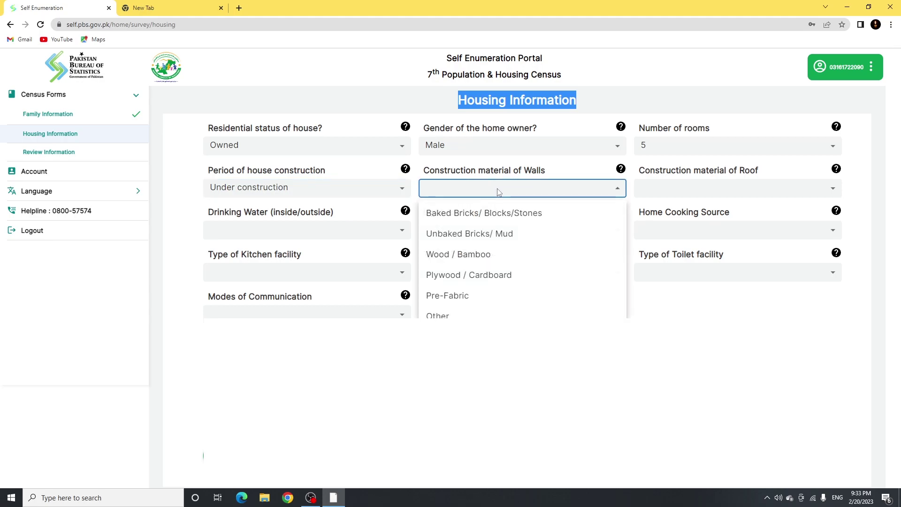
{"action": "left_click", "coordinate": [485, 217]}
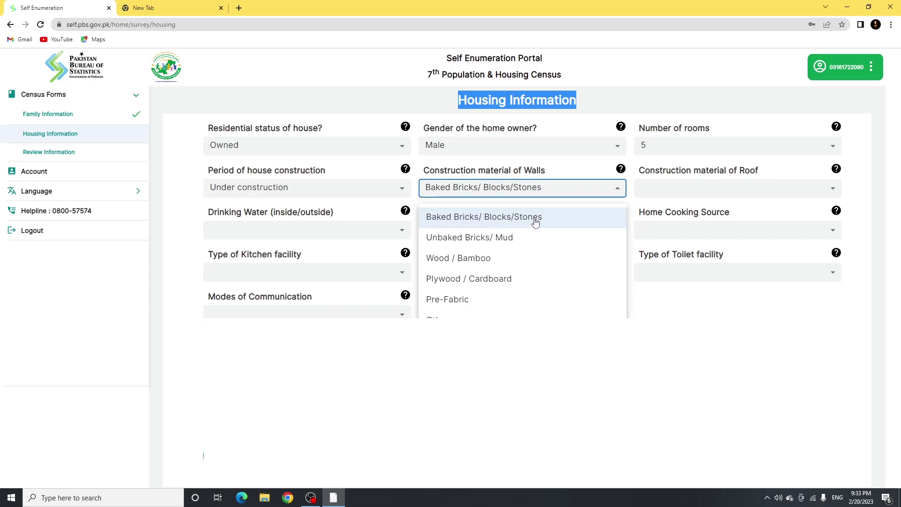
{"action": "left_click", "coordinate": [510, 211]}
{"action": "left_click", "coordinate": [482, 190]}
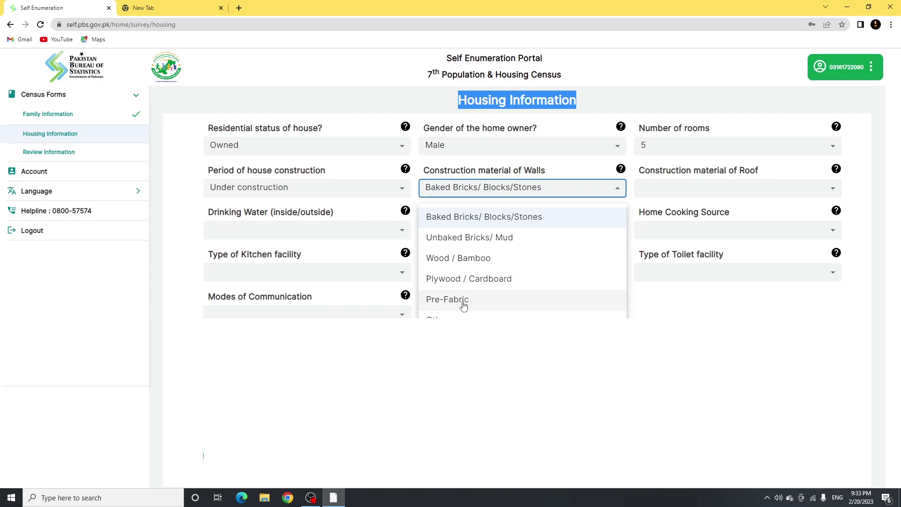
{"action": "left_click", "coordinate": [462, 225]}
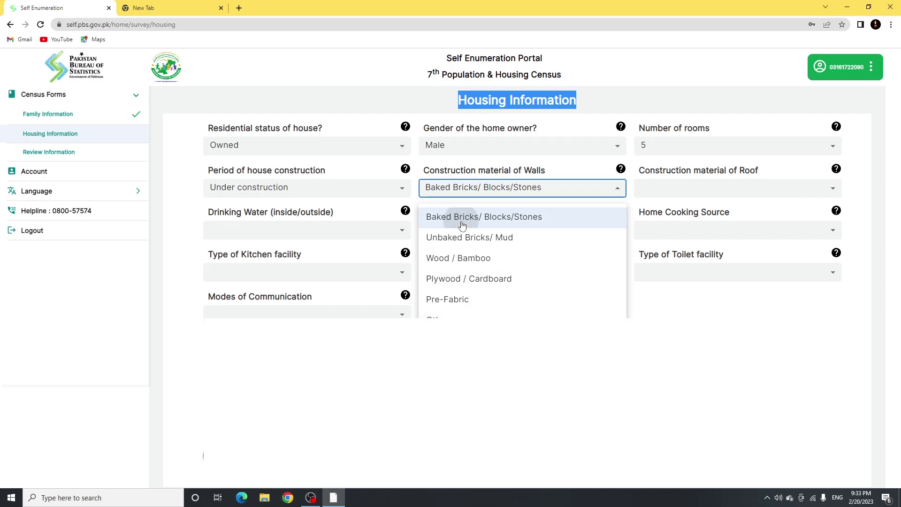
{"action": "left_click", "coordinate": [713, 187]}
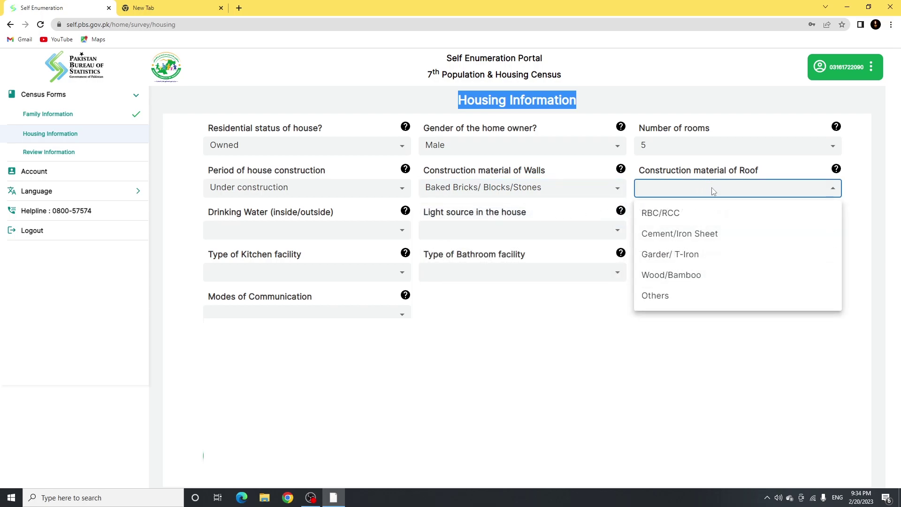
{"action": "left_click", "coordinate": [695, 254]}
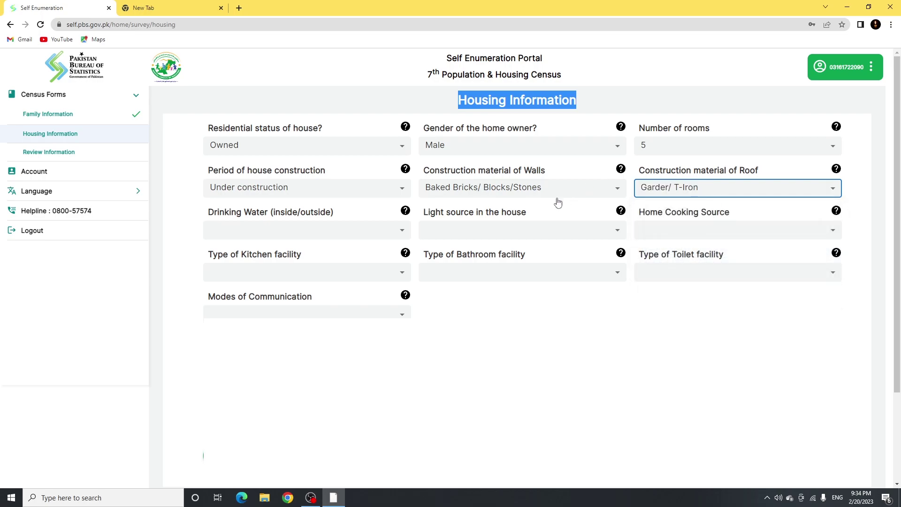
{"action": "left_click", "coordinate": [732, 195]}
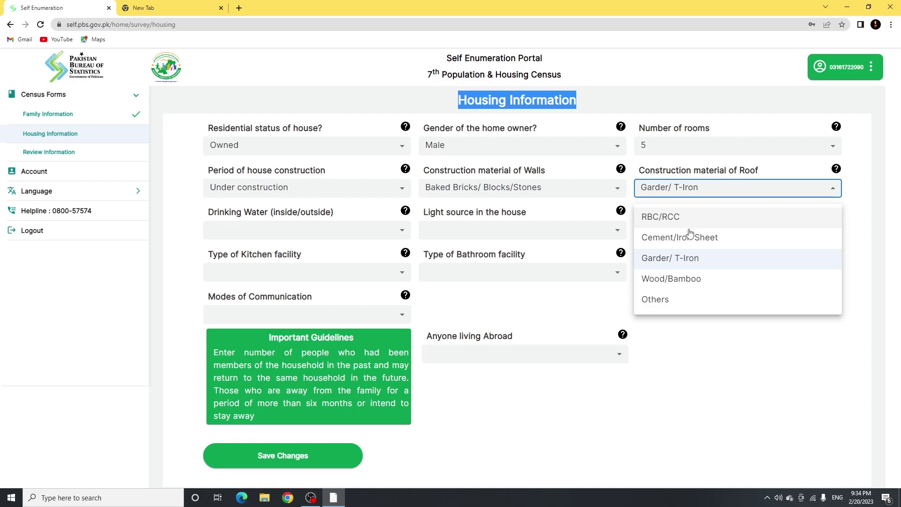
{"action": "left_click", "coordinate": [683, 259]}
Record drinking water outside the house from a motor/hand pump, Electricity lighting, and Wood for cooking.
{"action": "left_click", "coordinate": [272, 231]}
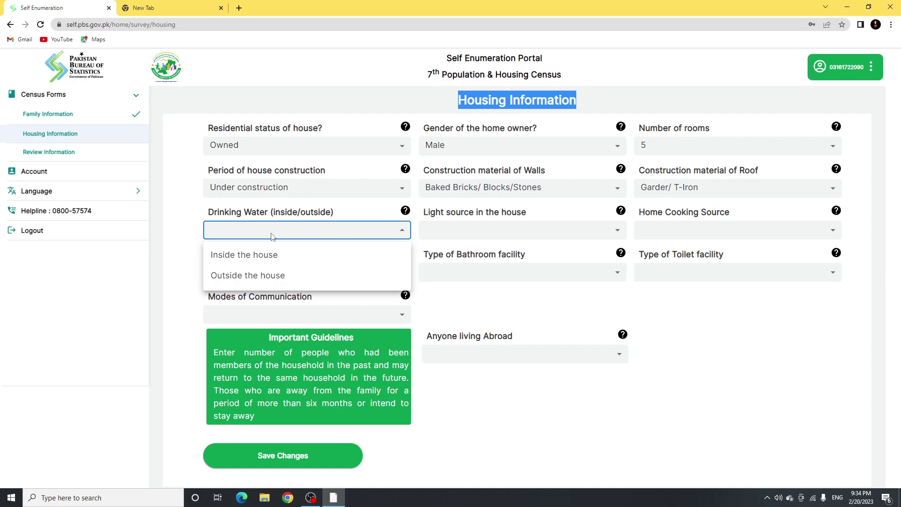
{"action": "left_click", "coordinate": [291, 276]}
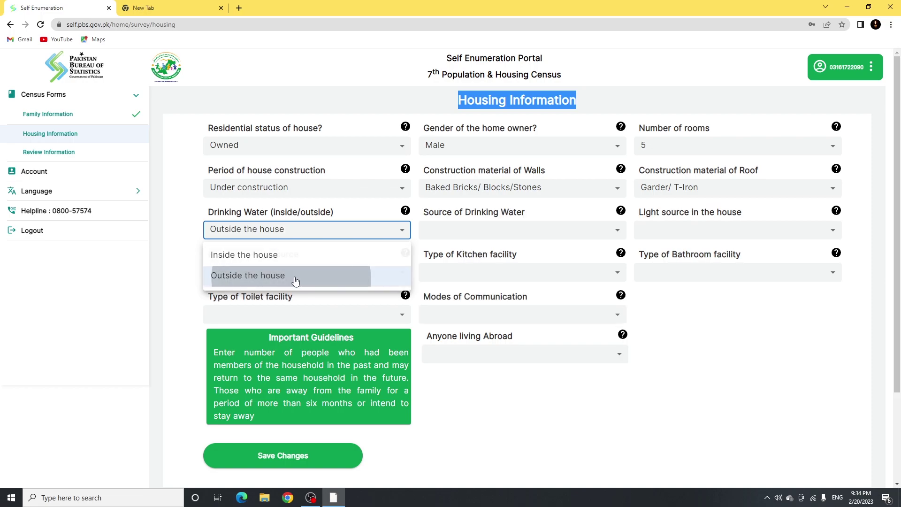
{"action": "left_click", "coordinate": [441, 235]}
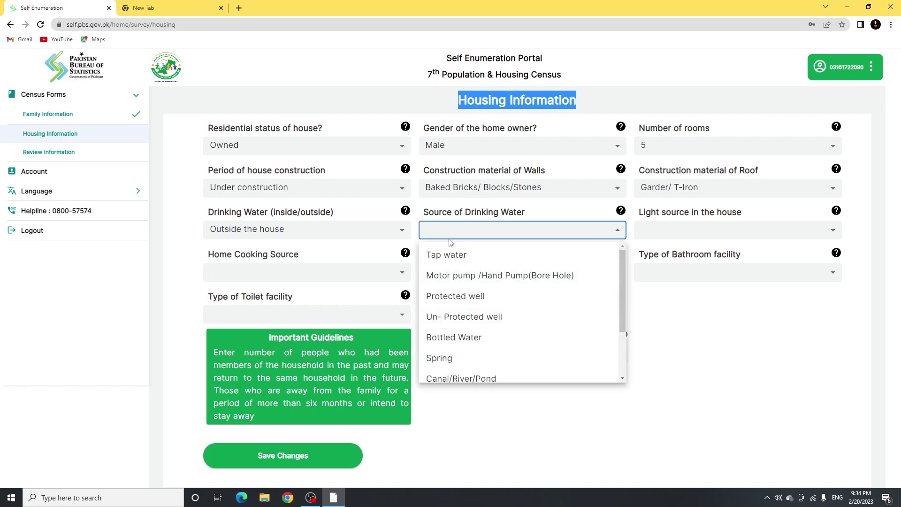
{"action": "left_click", "coordinate": [467, 275]}
{"action": "left_click", "coordinate": [674, 230]}
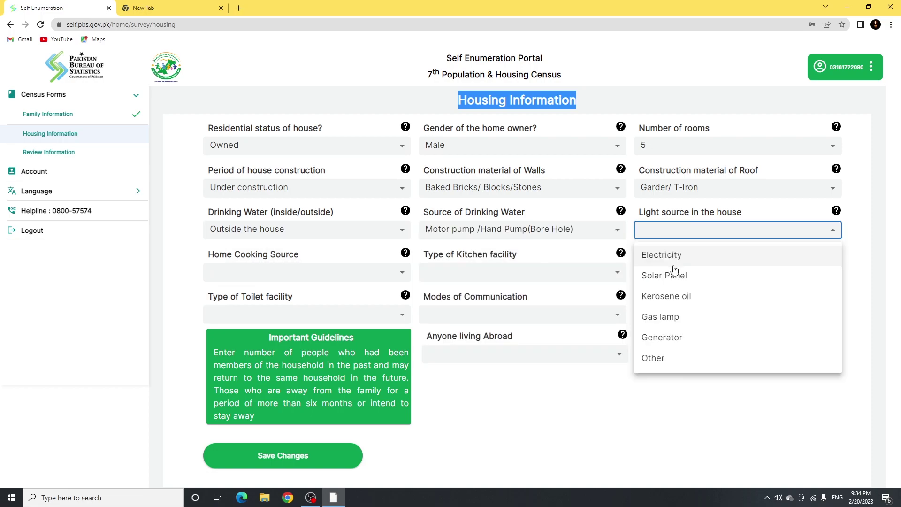
{"action": "left_click", "coordinate": [679, 257]}
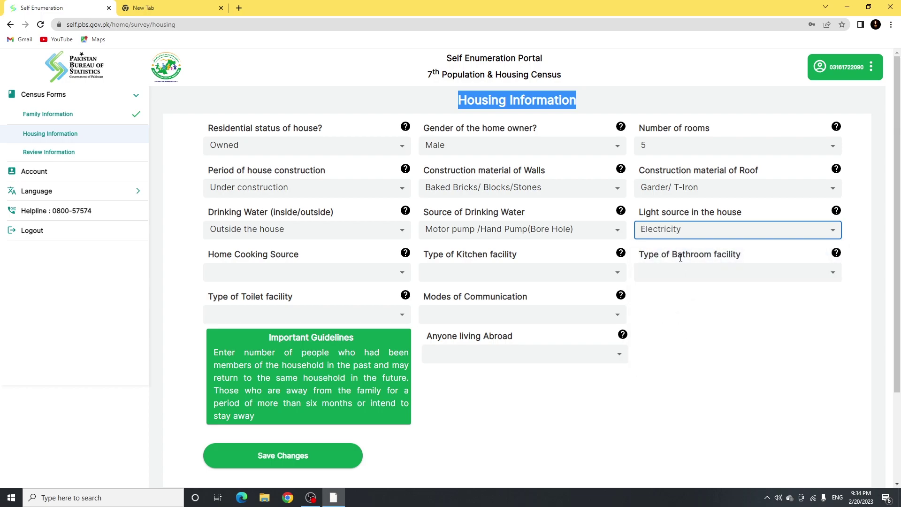
{"action": "left_click", "coordinate": [311, 279]}
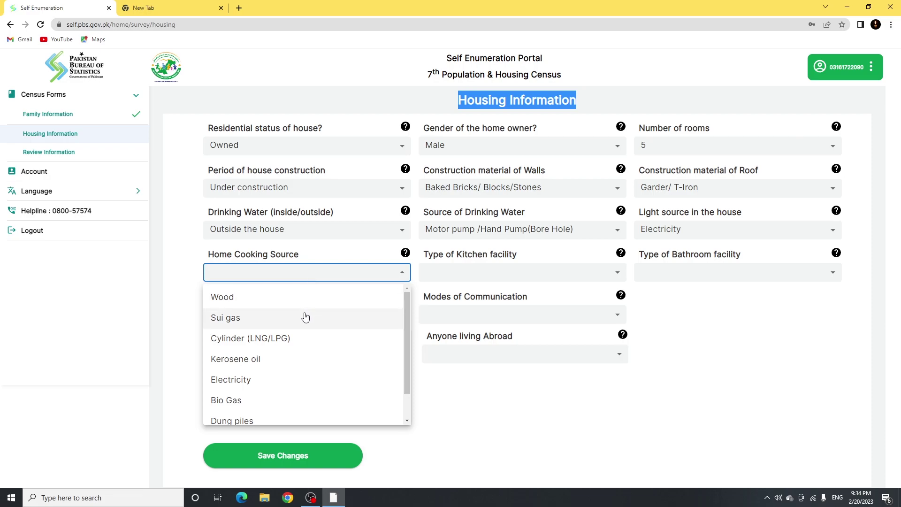
{"action": "scroll", "coordinate": [274, 369], "scroll_direction": "down", "scroll_amount": 1}
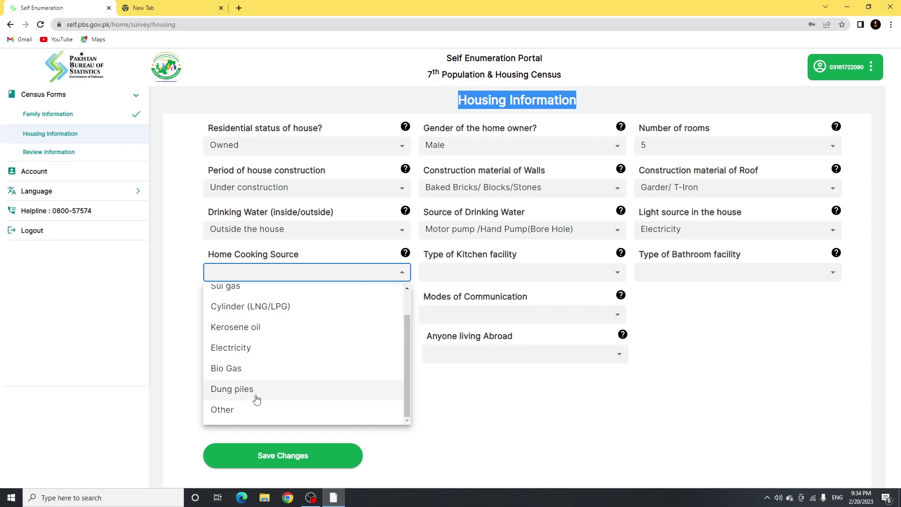
{"action": "scroll", "coordinate": [287, 358], "scroll_direction": "up", "scroll_amount": 1}
{"action": "left_click", "coordinate": [248, 304]}
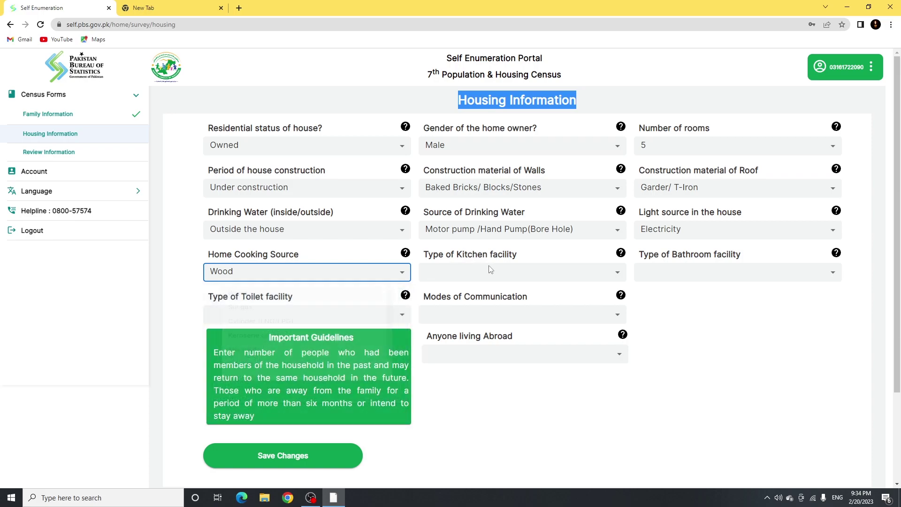
Set both the kitchen and bathroom facilities to Shared.
{"action": "left_click", "coordinate": [484, 277]}
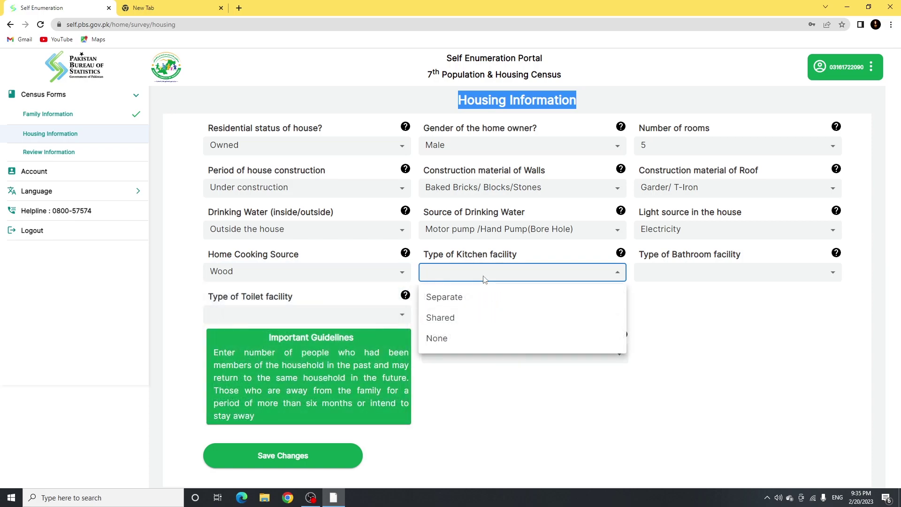
{"action": "left_click", "coordinate": [476, 330]}
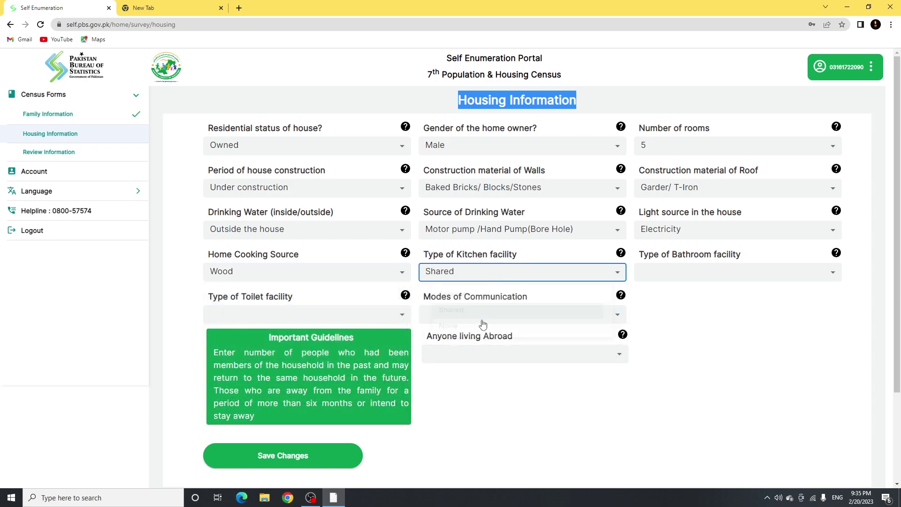
{"action": "left_click", "coordinate": [748, 269]}
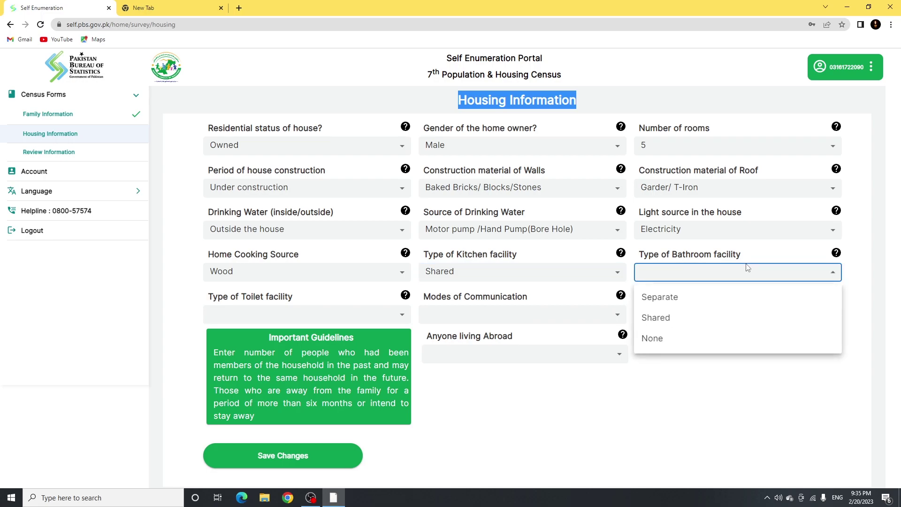
{"action": "left_click", "coordinate": [679, 324]}
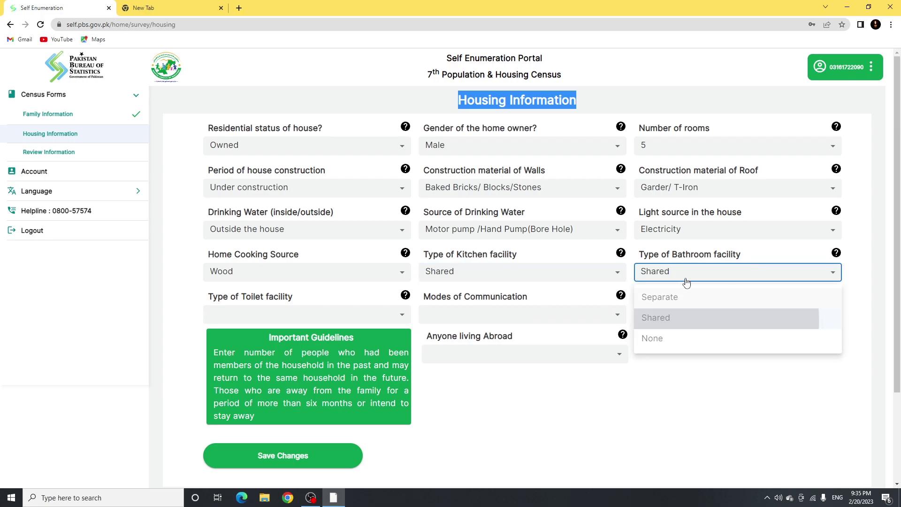
Set the toilet facility to Shared toilet, connected with Sewerage.
{"action": "left_click", "coordinate": [255, 316]}
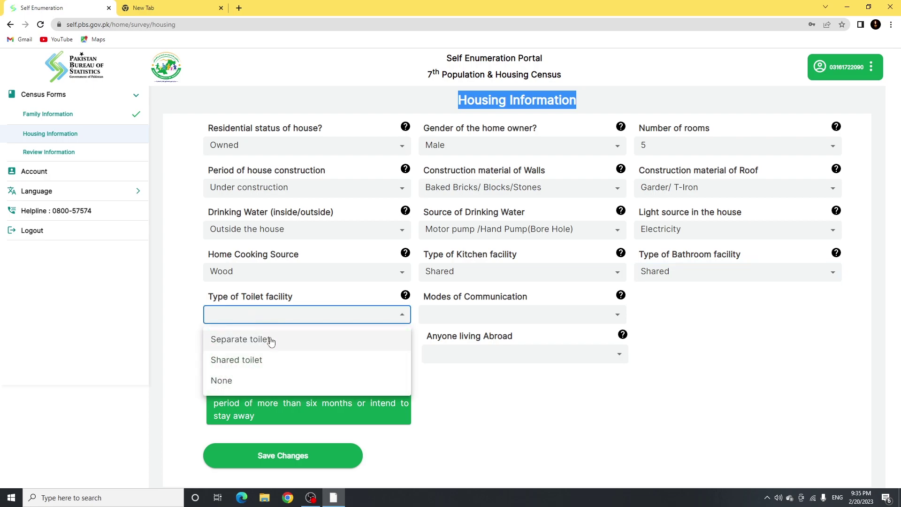
{"action": "left_click", "coordinate": [261, 365]}
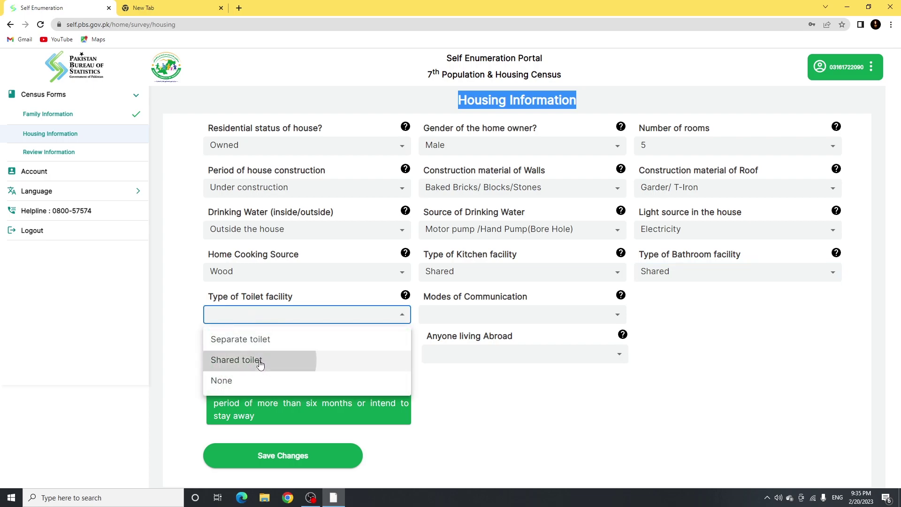
{"action": "left_click", "coordinate": [477, 322]}
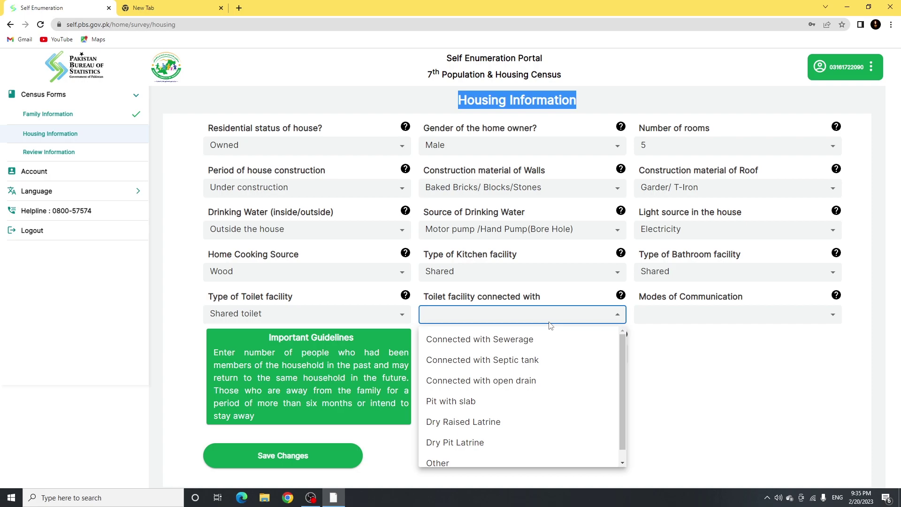
{"action": "left_click", "coordinate": [548, 339]}
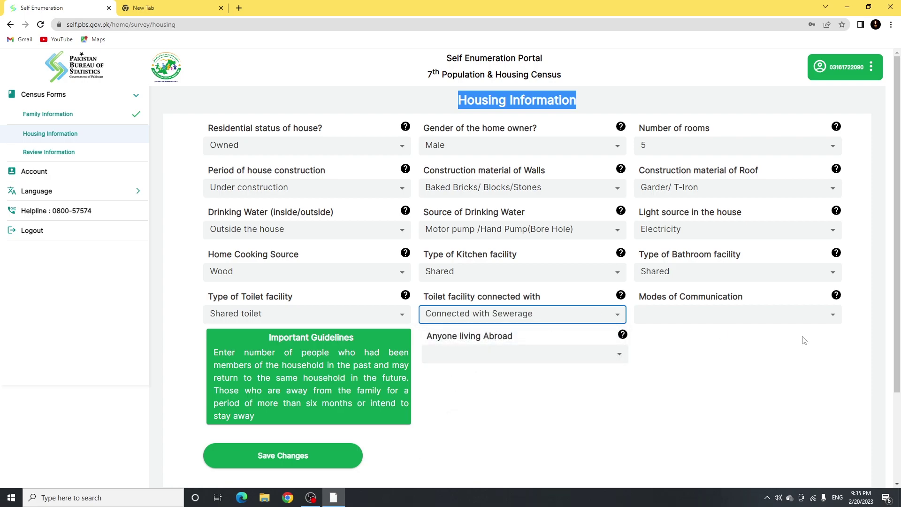
{"action": "left_click", "coordinate": [703, 321]}
Tick Mobile, Internet and Telephone as the household's modes of communication.
{"action": "scroll", "coordinate": [695, 336], "scroll_direction": "down", "scroll_amount": 1}
{"action": "scroll", "coordinate": [695, 348], "scroll_direction": "up", "scroll_amount": 1}
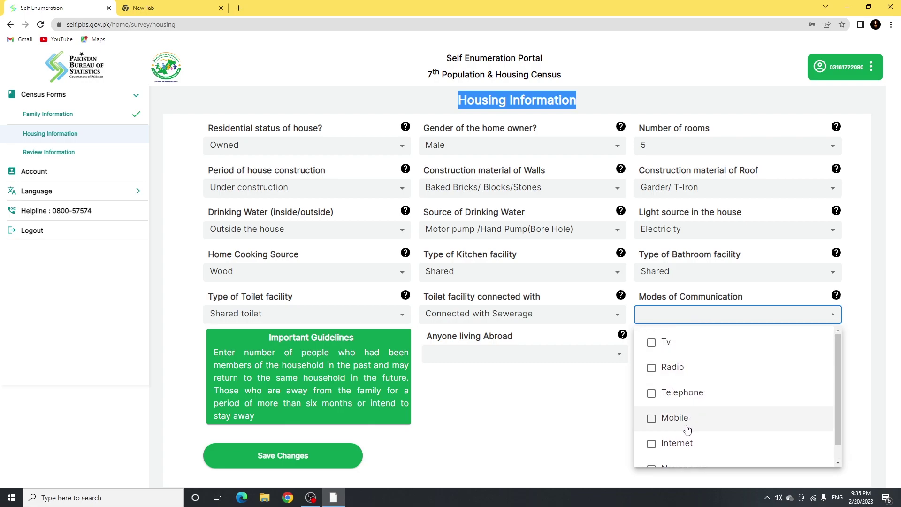
{"action": "scroll", "coordinate": [690, 437], "scroll_direction": "down", "scroll_amount": 1}
{"action": "scroll", "coordinate": [700, 439], "scroll_direction": "up", "scroll_amount": 1}
{"action": "left_click", "coordinate": [677, 425]}
{"action": "left_click", "coordinate": [652, 443]}
{"action": "scroll", "coordinate": [681, 408], "scroll_direction": "down", "scroll_amount": 1}
{"action": "scroll", "coordinate": [657, 397], "scroll_direction": "up", "scroll_amount": 1}
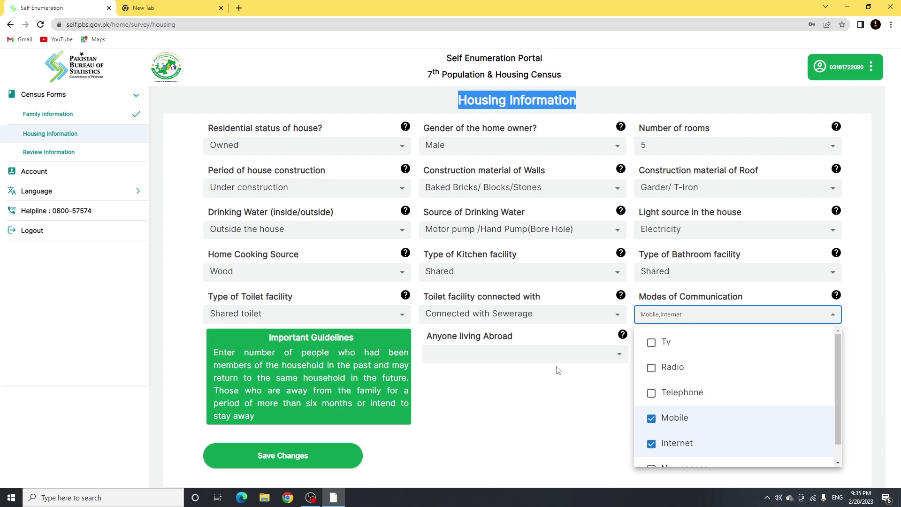
{"action": "left_click", "coordinate": [686, 393]}
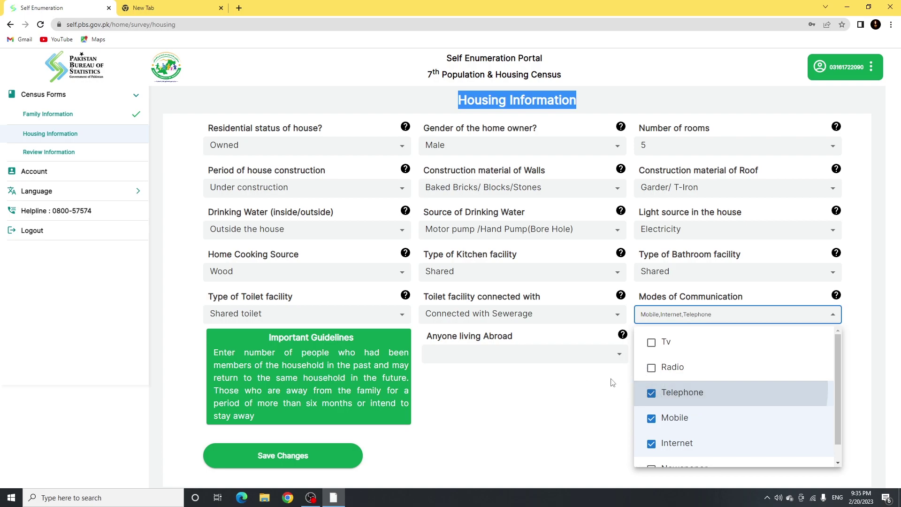
{"action": "left_click", "coordinate": [459, 361]}
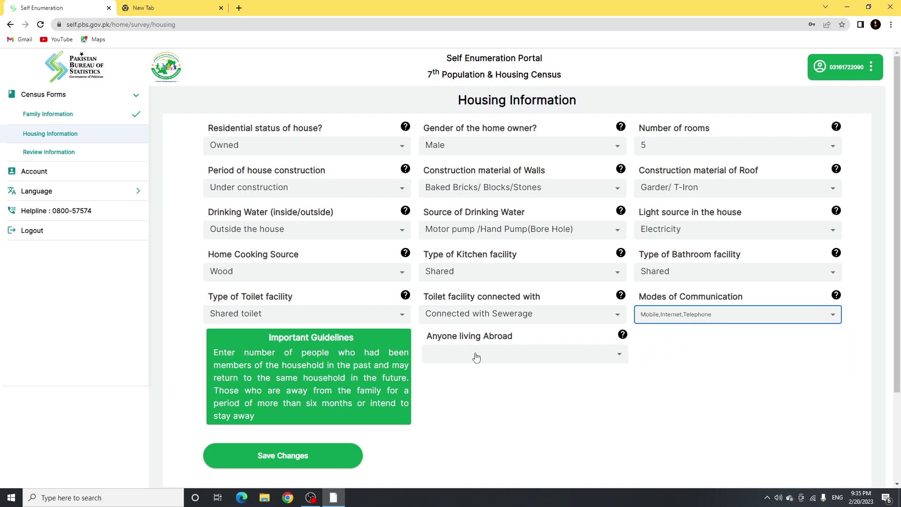
Answer No for anyone living abroad and save the housing information.
{"action": "left_click", "coordinate": [475, 357]}
{"action": "left_click", "coordinate": [465, 401]}
{"action": "scroll", "coordinate": [481, 357], "scroll_direction": "down", "scroll_amount": 2}
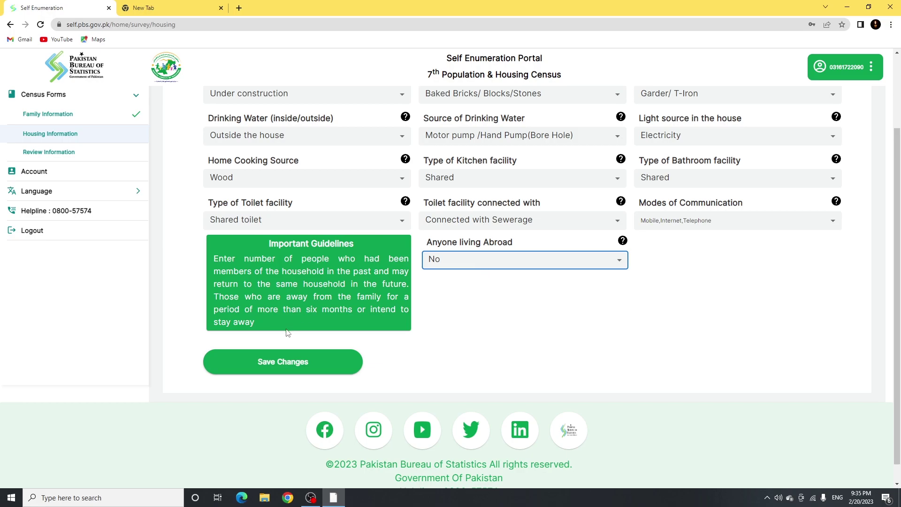
{"action": "left_click", "coordinate": [301, 360]}
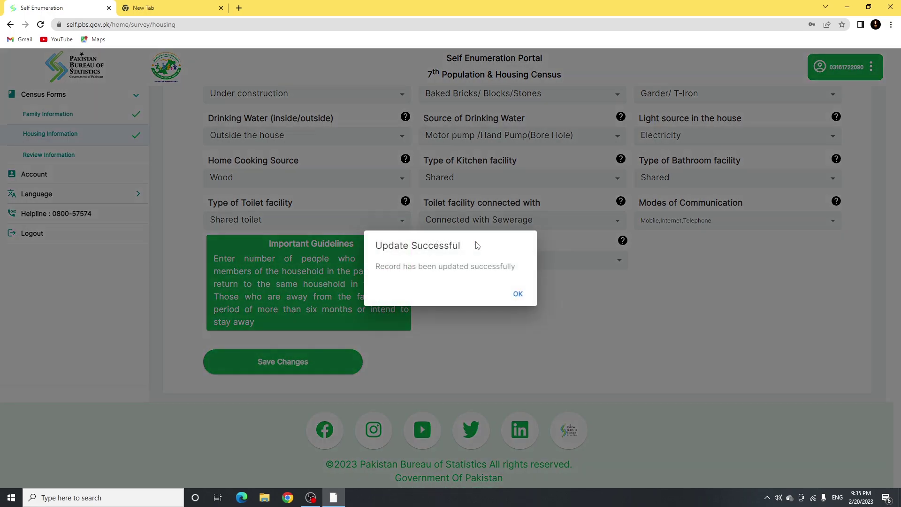
Dismiss the Update Successful message and answer Yes to 'Is Respondent member of household?'.
{"action": "left_click", "coordinate": [517, 294]}
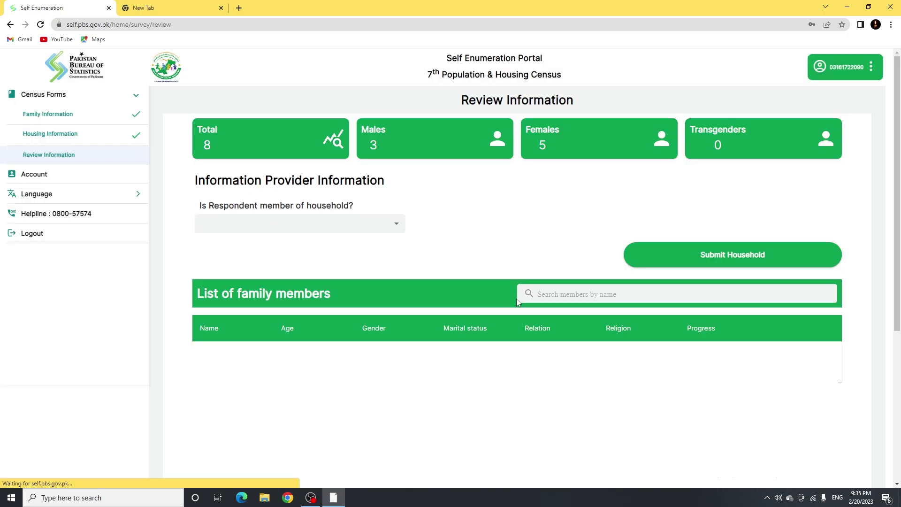
{"action": "scroll", "coordinate": [571, 284], "scroll_direction": "down", "scroll_amount": 2}
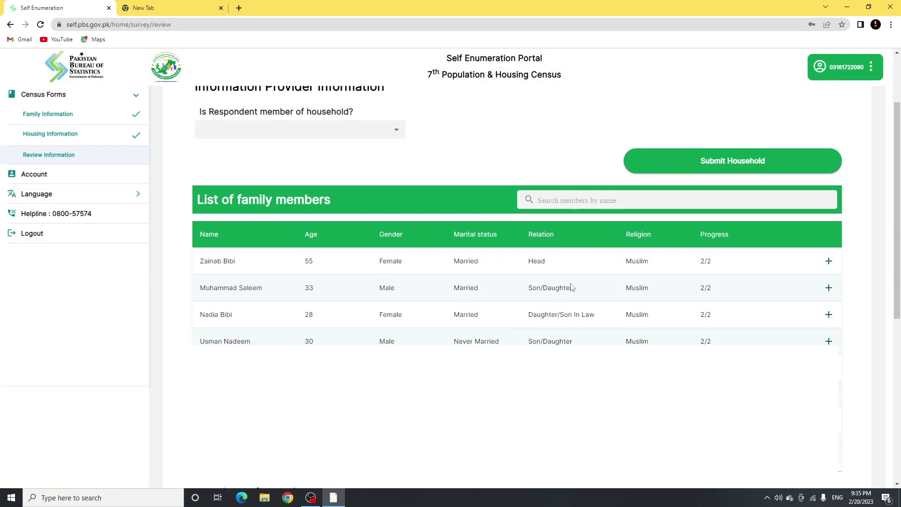
{"action": "scroll", "coordinate": [572, 284], "scroll_direction": "down", "scroll_amount": 5}
{"action": "scroll", "coordinate": [572, 287], "scroll_direction": "up", "scroll_amount": 5}
{"action": "scroll", "coordinate": [572, 286], "scroll_direction": "up", "scroll_amount": 2}
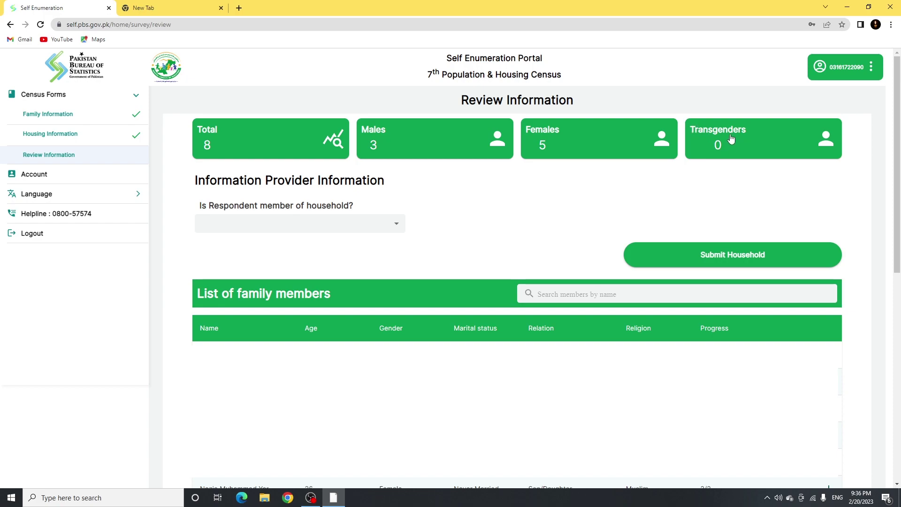
{"action": "left_click", "coordinate": [325, 229]}
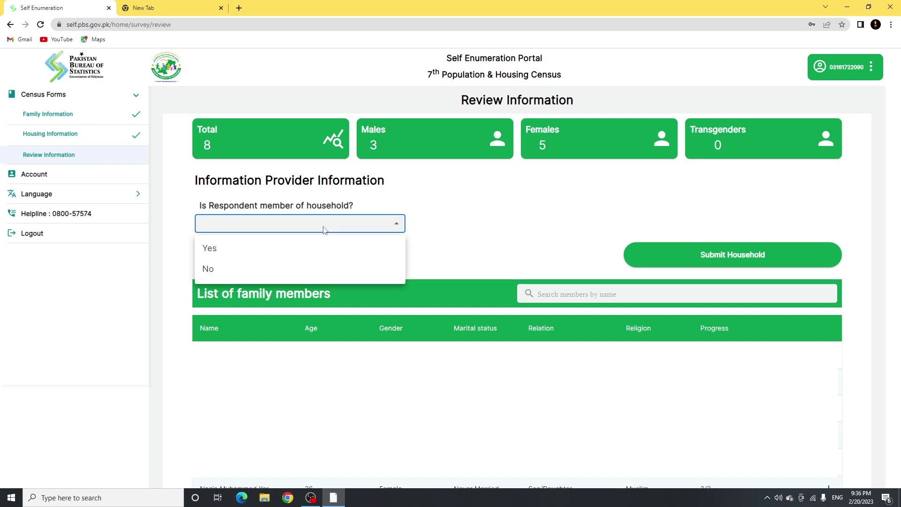
{"action": "left_click", "coordinate": [324, 230]}
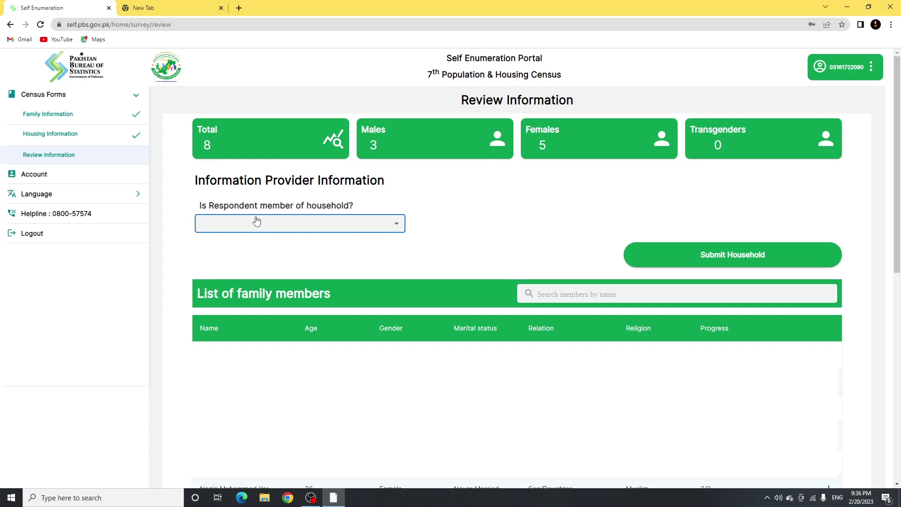
{"action": "left_click", "coordinate": [256, 220]}
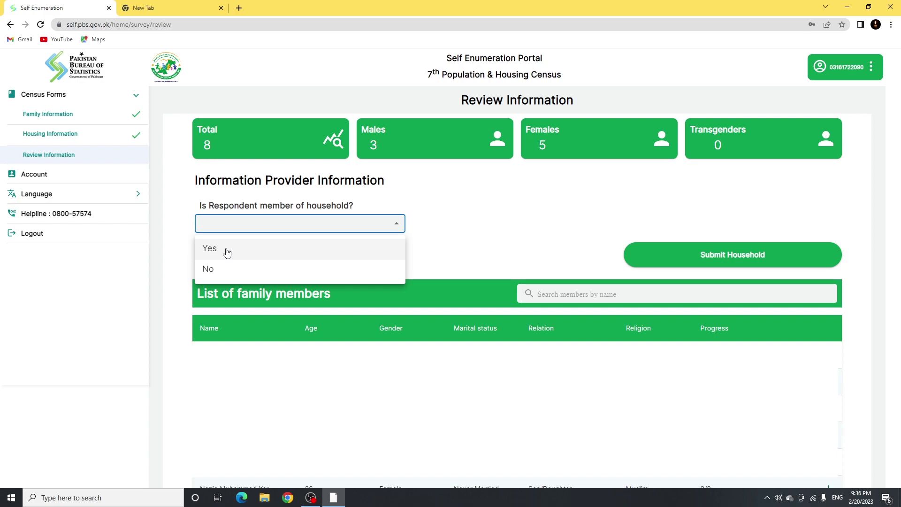
{"action": "left_click", "coordinate": [227, 252]}
{"action": "left_click", "coordinate": [236, 249]}
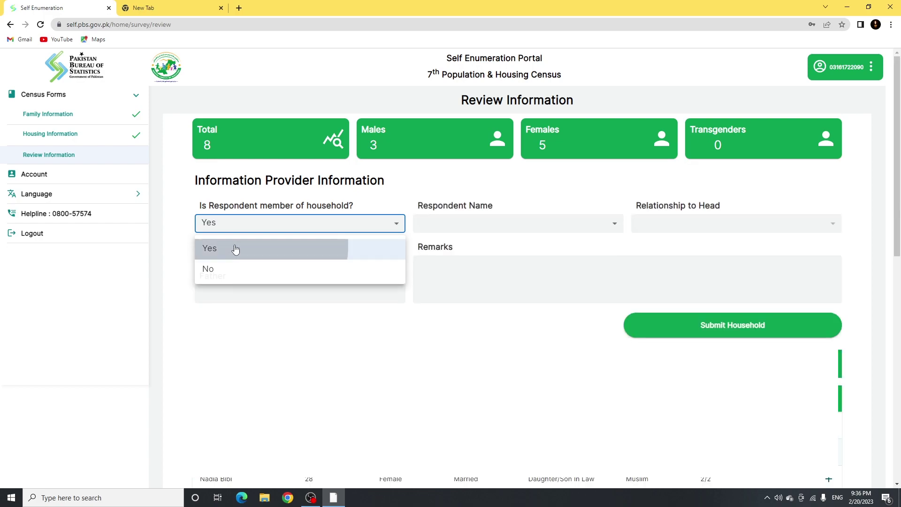
Pick the respondent, set relationship to head as Son/Daughter, enter the father's name, and submit the household.
{"action": "left_click", "coordinate": [479, 226]}
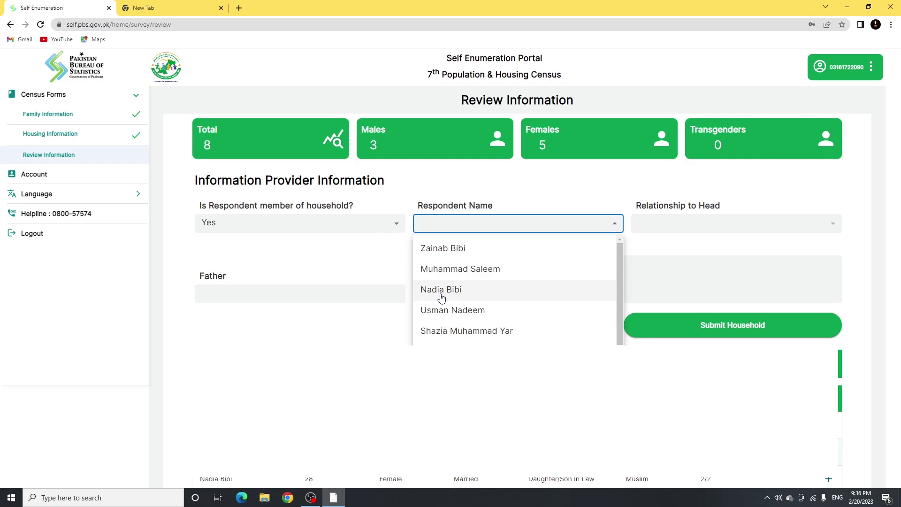
{"action": "left_click", "coordinate": [463, 311]}
{"action": "left_click", "coordinate": [684, 229]}
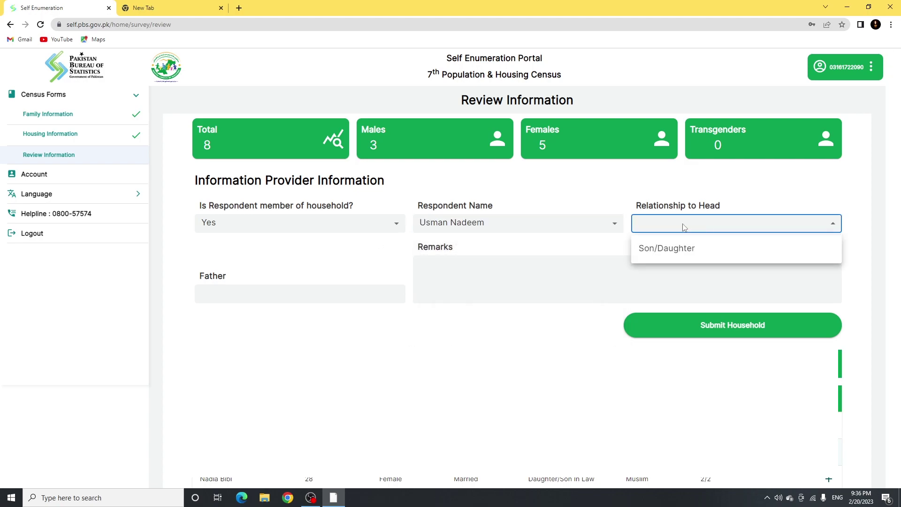
{"action": "left_click", "coordinate": [668, 255]}
{"action": "left_click", "coordinate": [283, 296]}
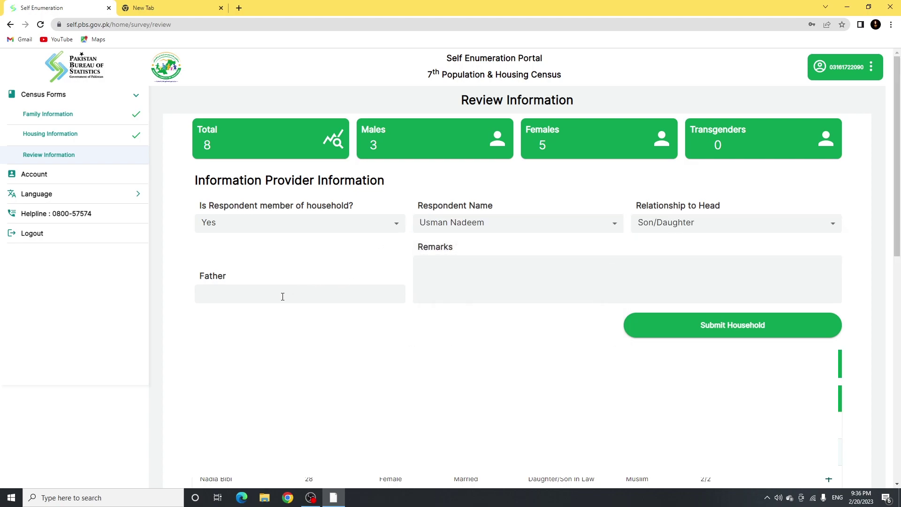
{"action": "left_click", "coordinate": [478, 276]}
{"action": "left_click", "coordinate": [733, 330]}
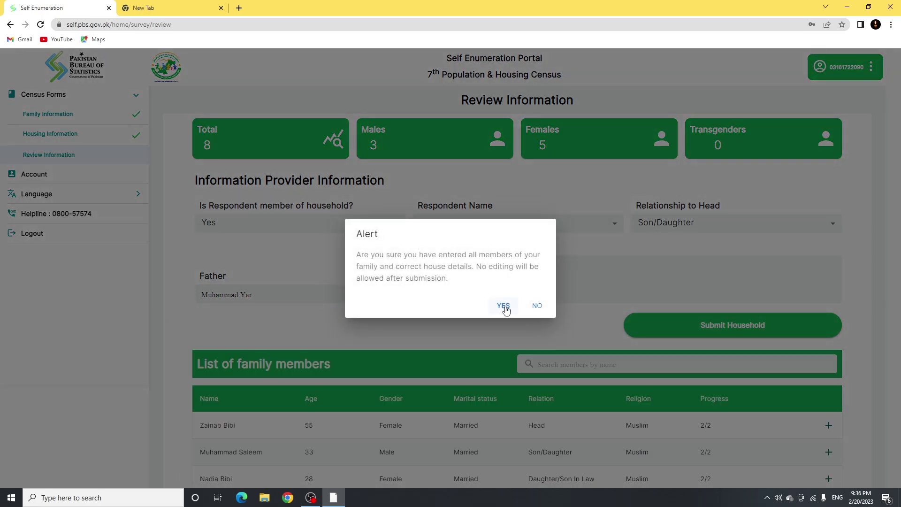
Confirm YES in the Alert dialog to reach the Congratulations submission page.
{"action": "left_click", "coordinate": [503, 306]}
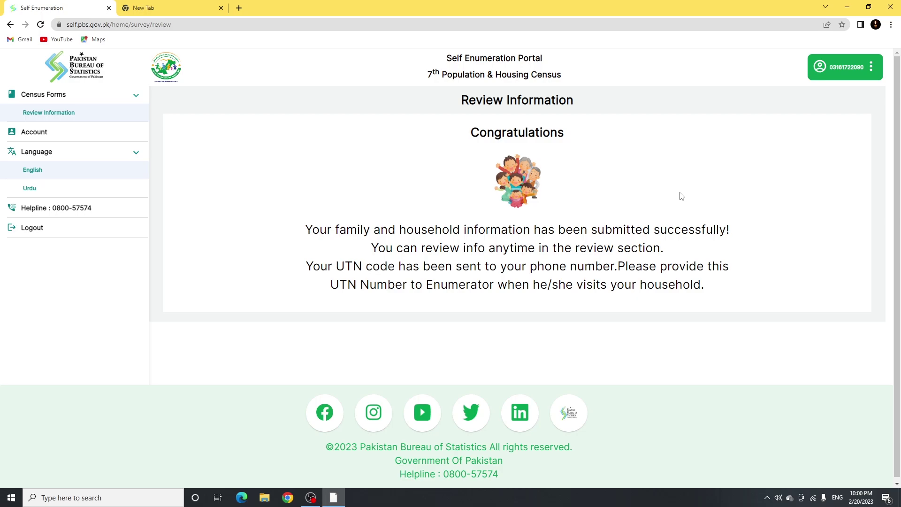
{"action": "left_click_drag", "start_coordinate": [703, 285], "coordinate": [506, 280]}
{"action": "left_click", "coordinate": [506, 279]}
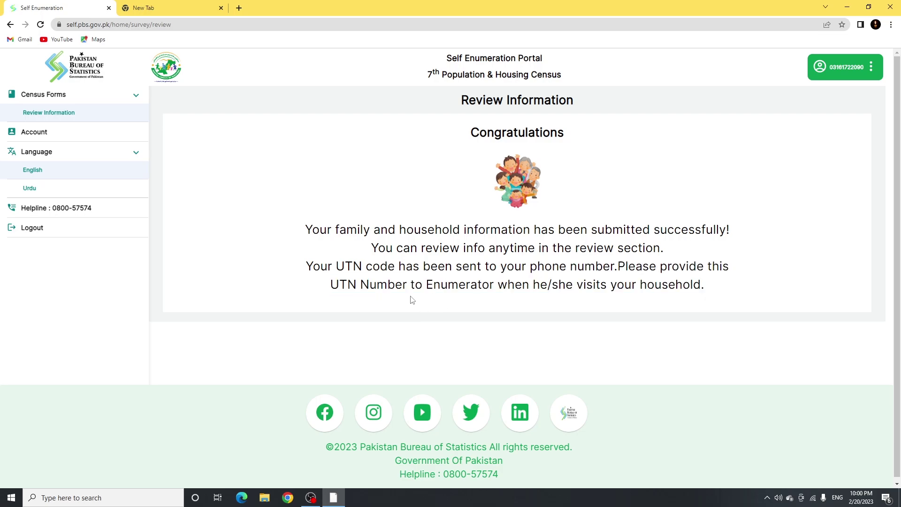